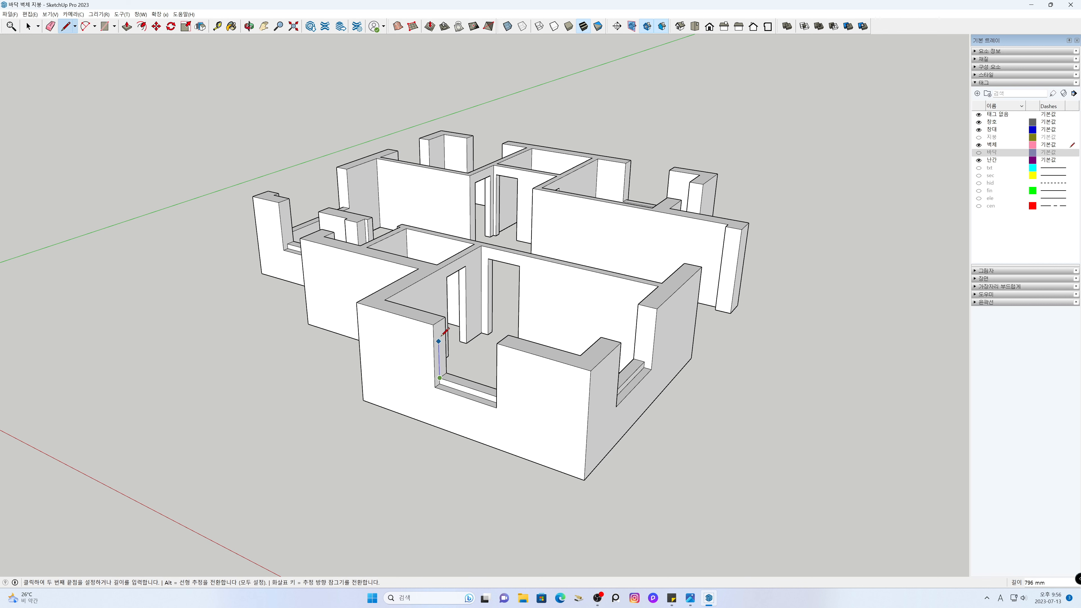
- Finish the vertical line on the front window's jamb and draw another from sill step to wall top on the window round the corner
key("space")
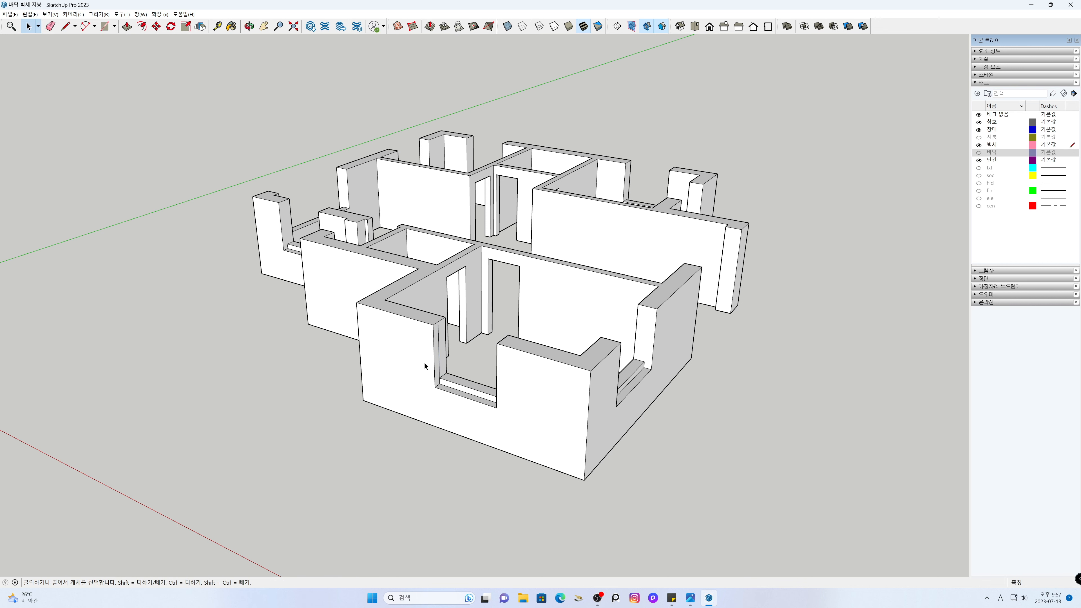
middle_click_drag(382, 400, 734, 361)
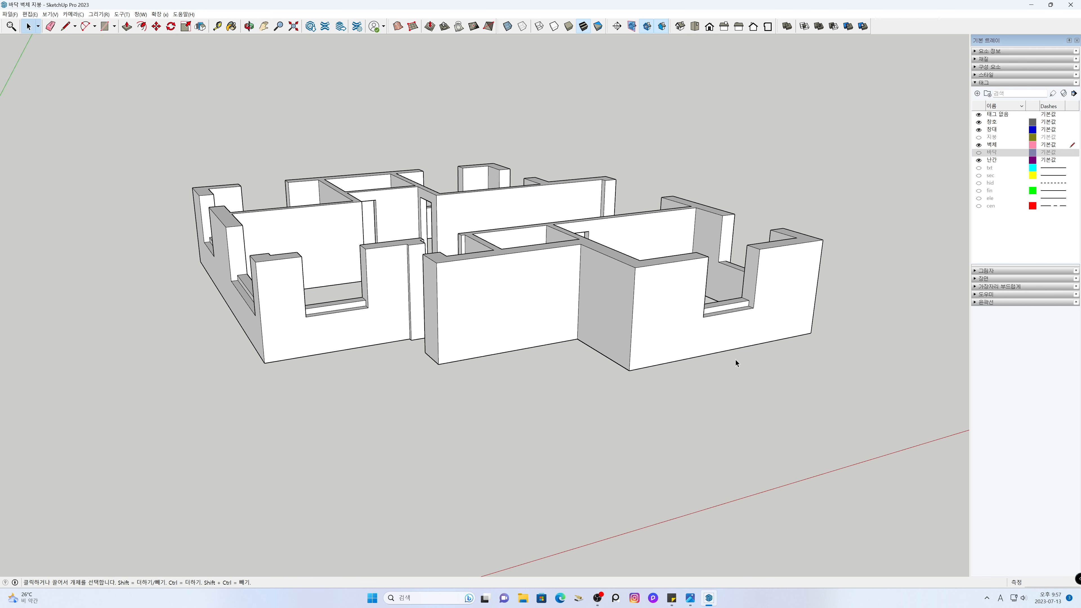
key("l")
left_click(749, 300)
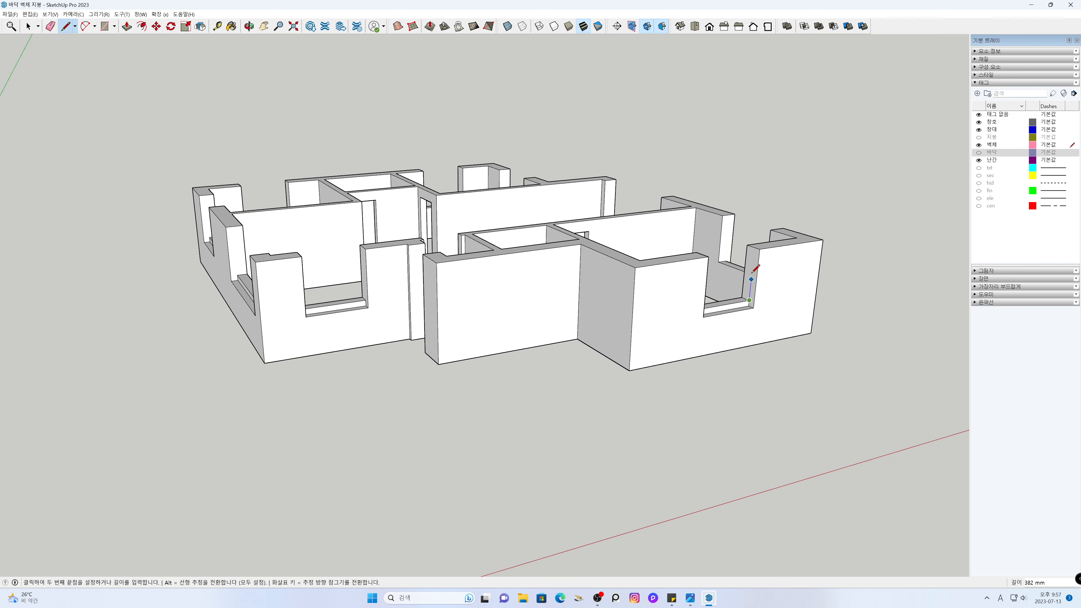
left_click(755, 246)
key("space")
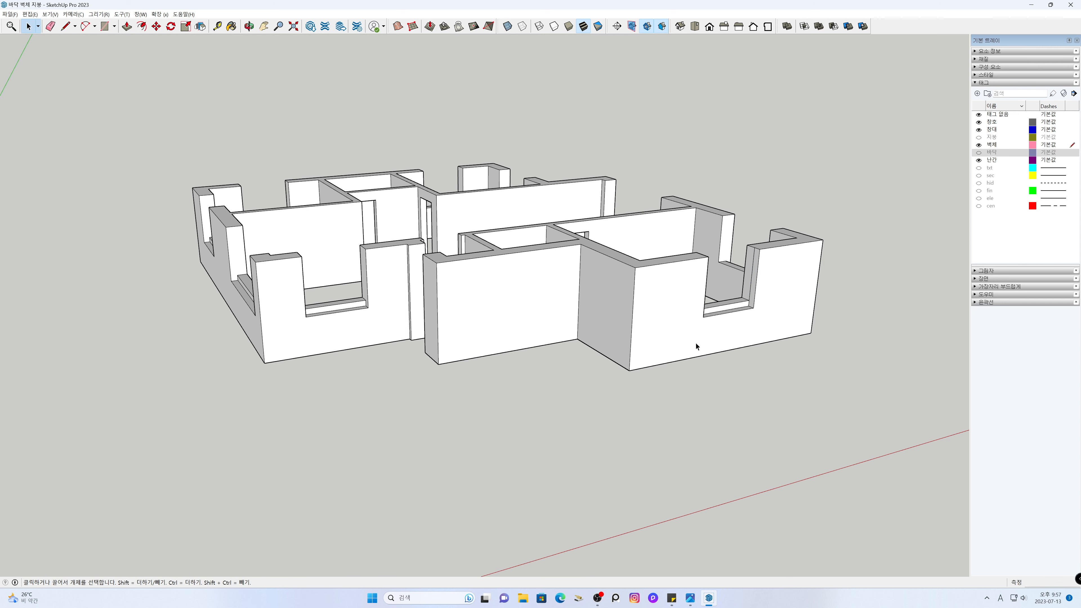
- Draw a full-height vertical line down the notched wall end beside the entrance gap
key("h")
left_click_drag(589, 354, 740, 437)
left_click_drag(576, 419, 609, 405)
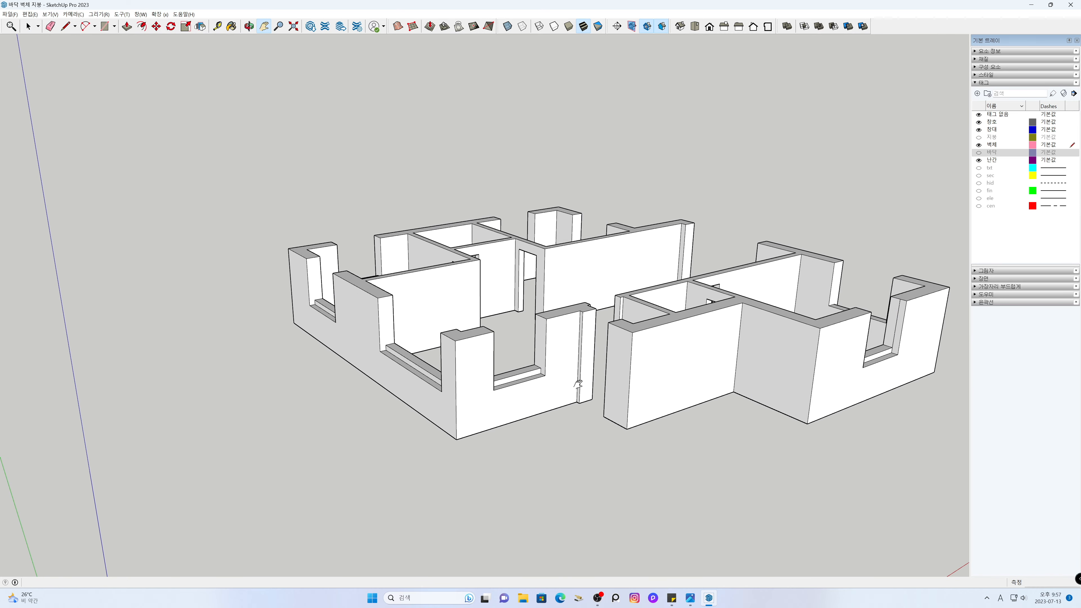
scroll(575, 381, "up", 2)
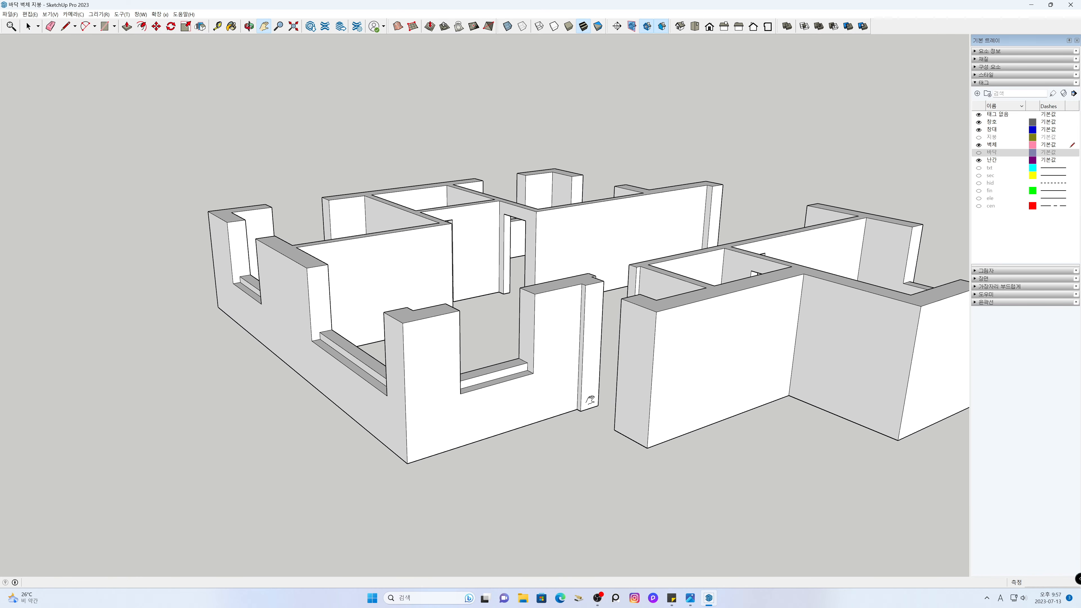
key("l")
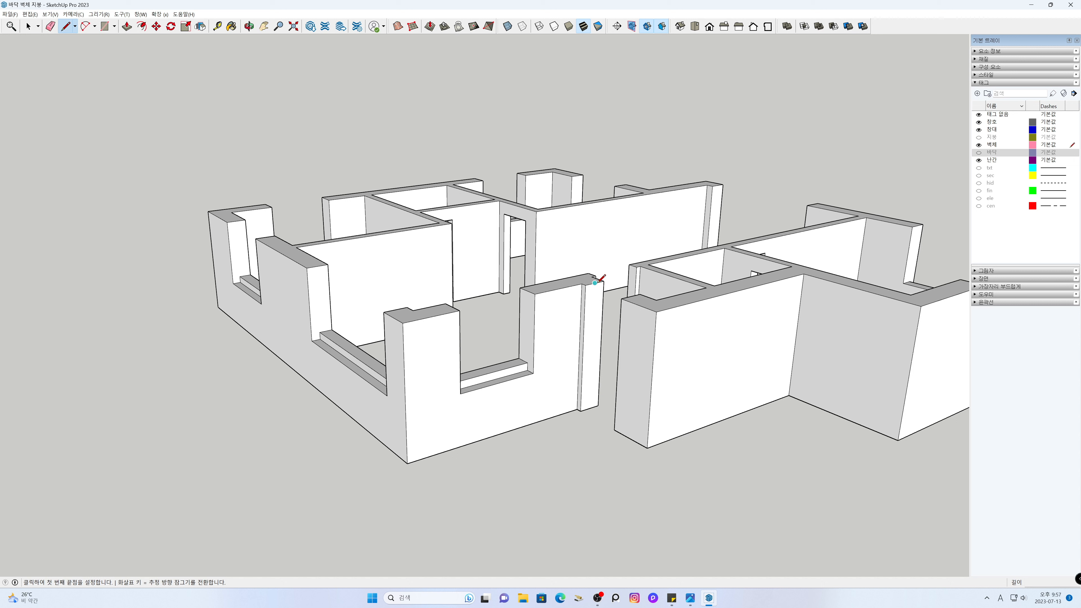
left_click(594, 283)
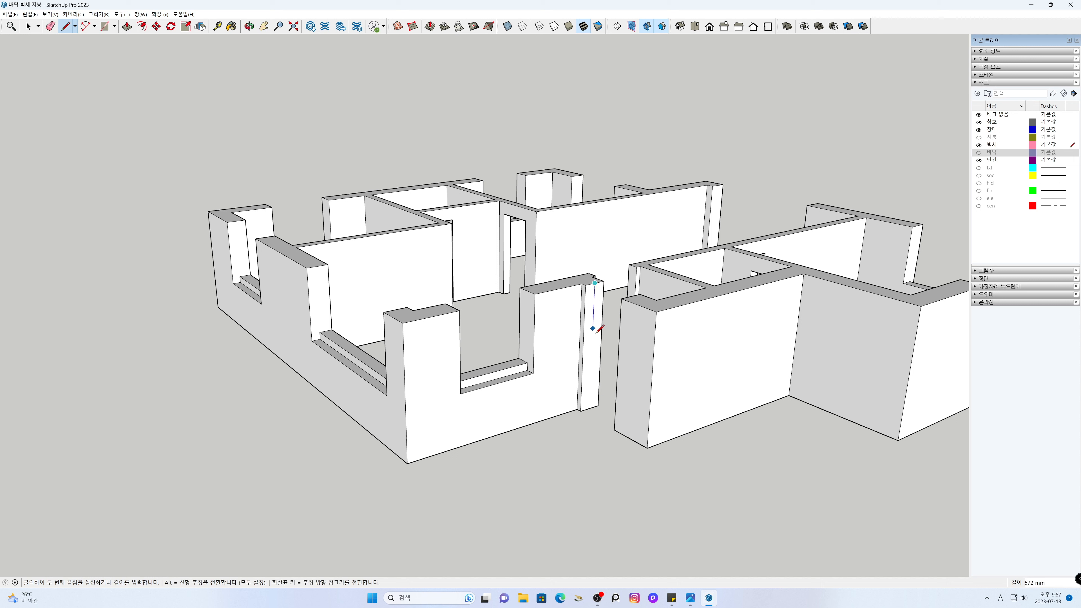
left_click(592, 406)
- Draw about 1300 mm vertical lines from sill step to wall top on the jambs of the three windows in this wing
left_click(528, 362)
left_click(529, 291)
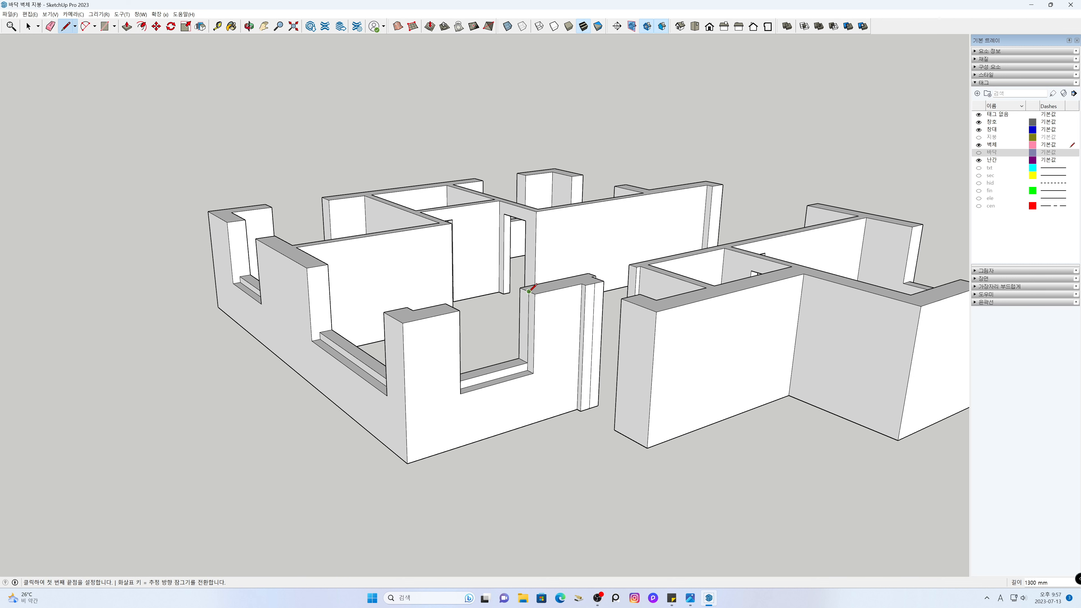
left_click(320, 332)
left_click(318, 267)
left_click(240, 275)
left_click(235, 221)
key("space")
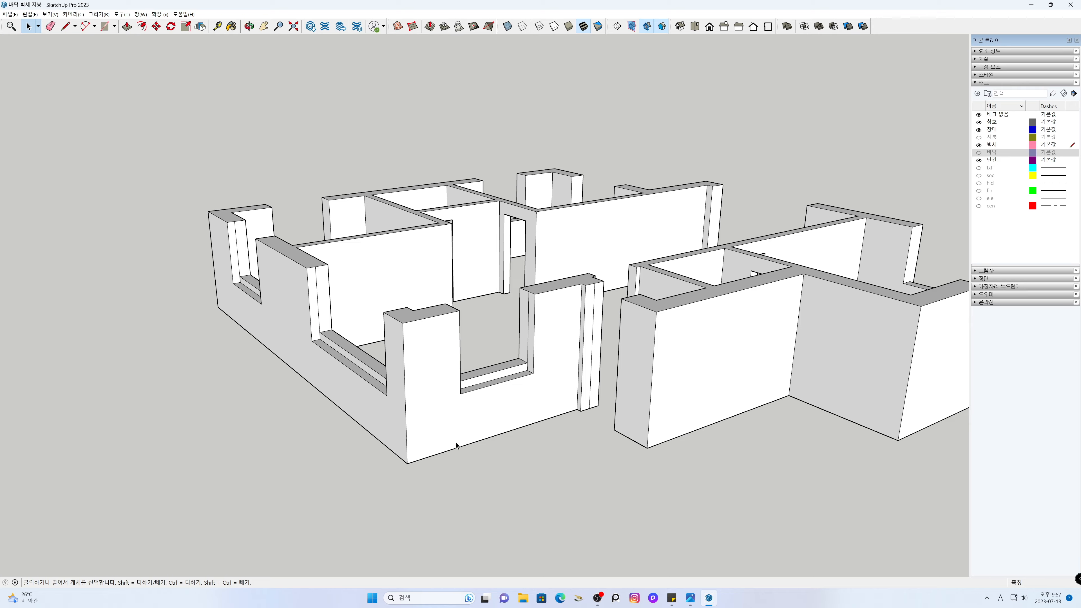
- Draw a vertical line about 2400 mm high on the wall end across the entrance gap, continuing the notch's edge
middle_click_drag(455, 445, 887, 399)
middle_click_drag(717, 329, 622, 565)
scroll(566, 382, "up", 5)
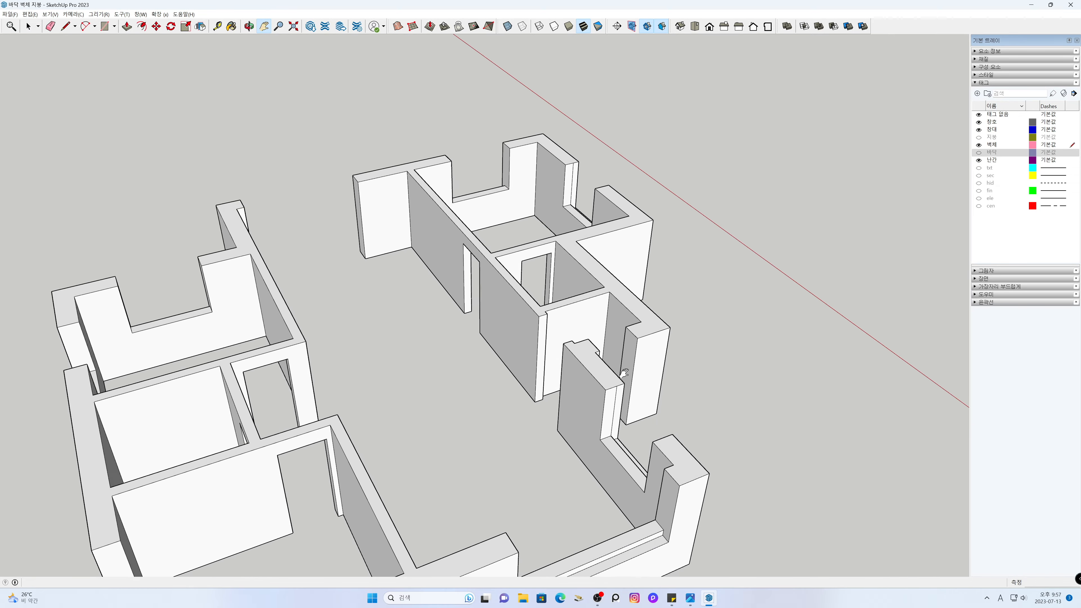
key("h")
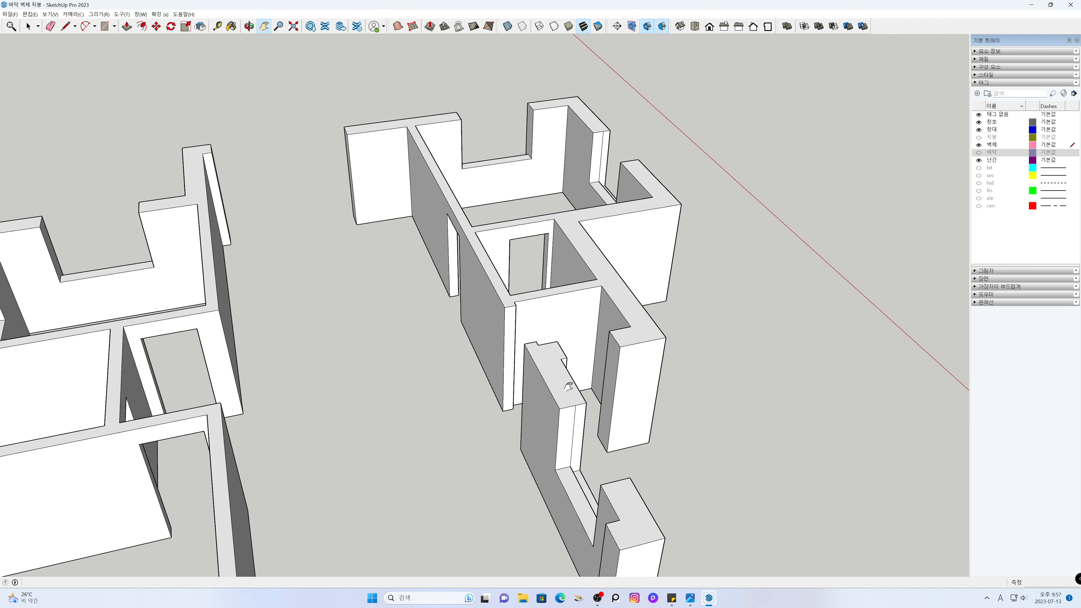
left_click_drag(559, 377, 524, 366)
key("l")
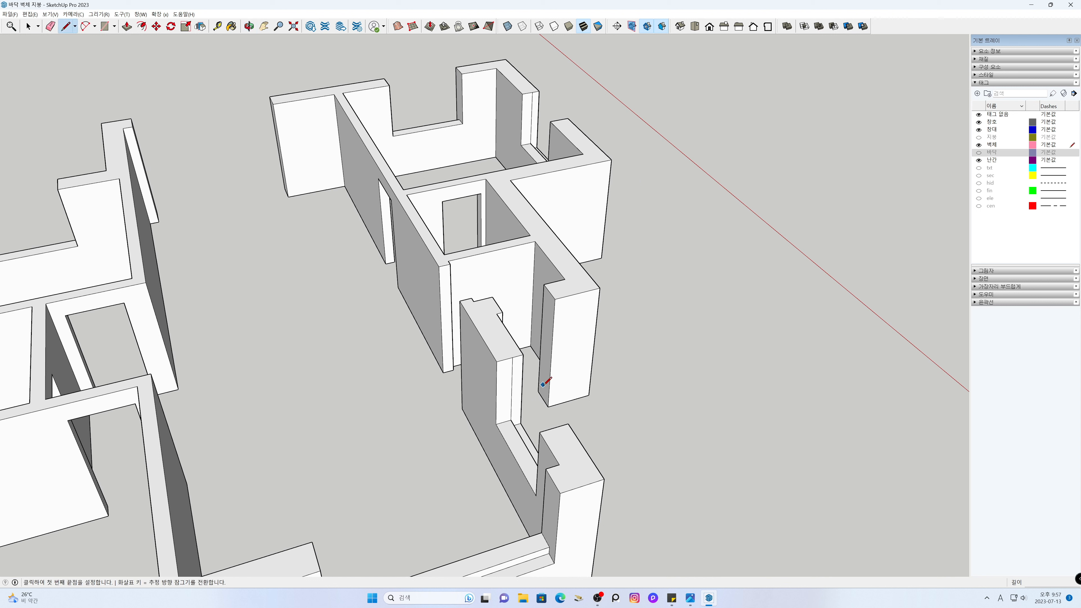
left_click(544, 398)
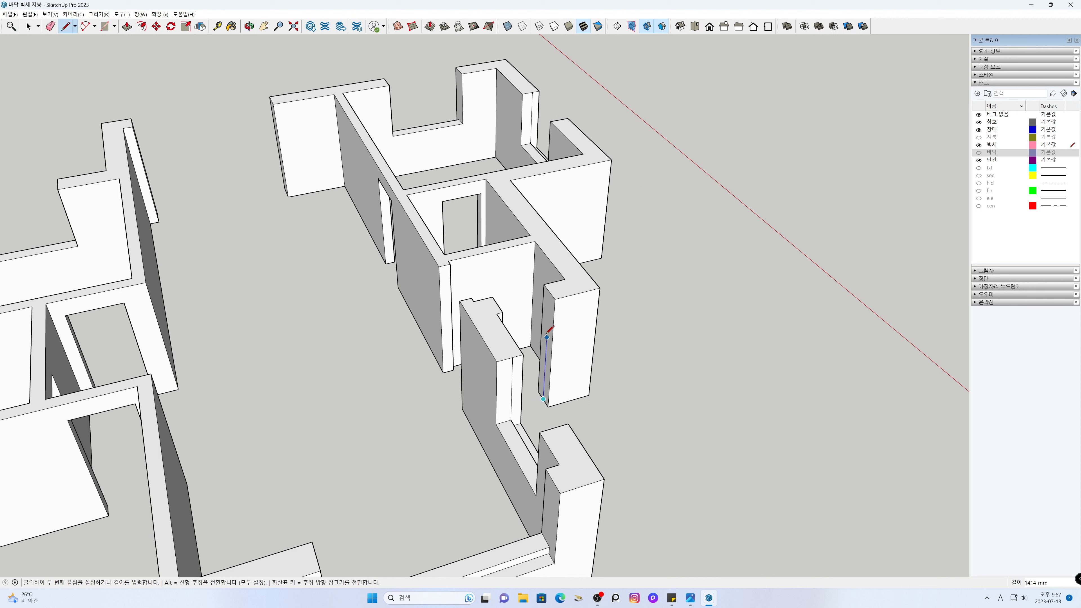
left_click(555, 299)
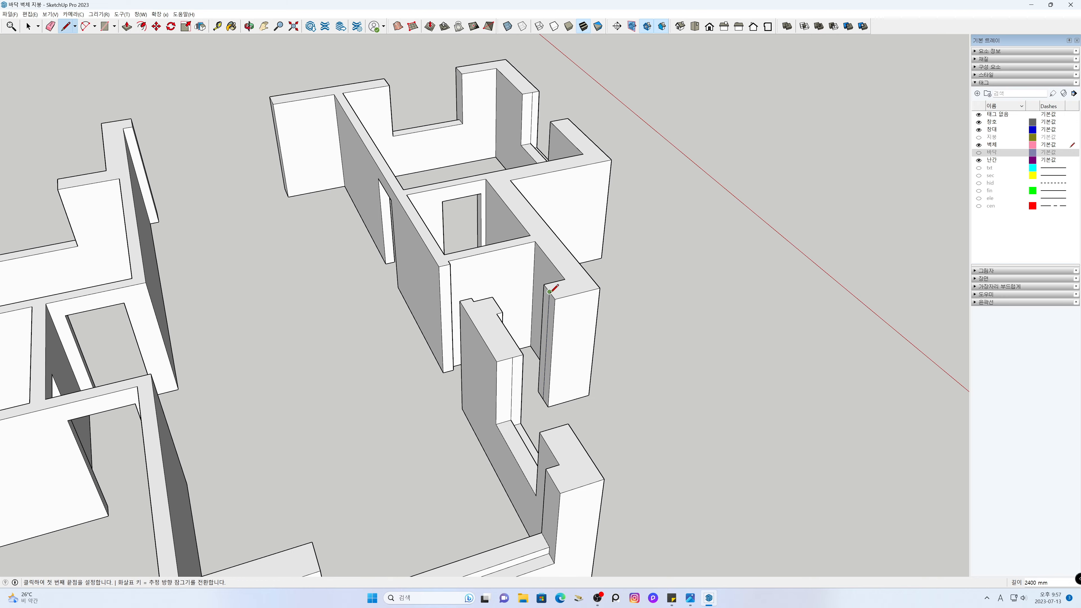
key("space")
- Draw a vertical line from the sill step to the wall top on the end window's jamb beside the outer corner pier
scroll(641, 390, "down", 4)
middle_click_drag(640, 390, 343, 335)
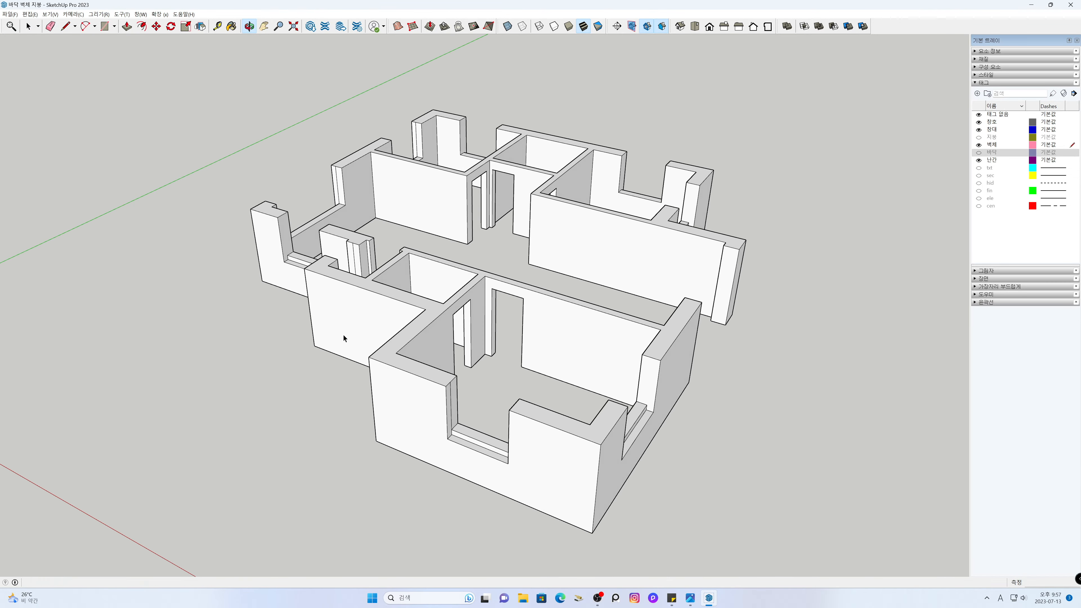
middle_click_drag(492, 246, 565, 237, "shift")
scroll(564, 237, "up", 6)
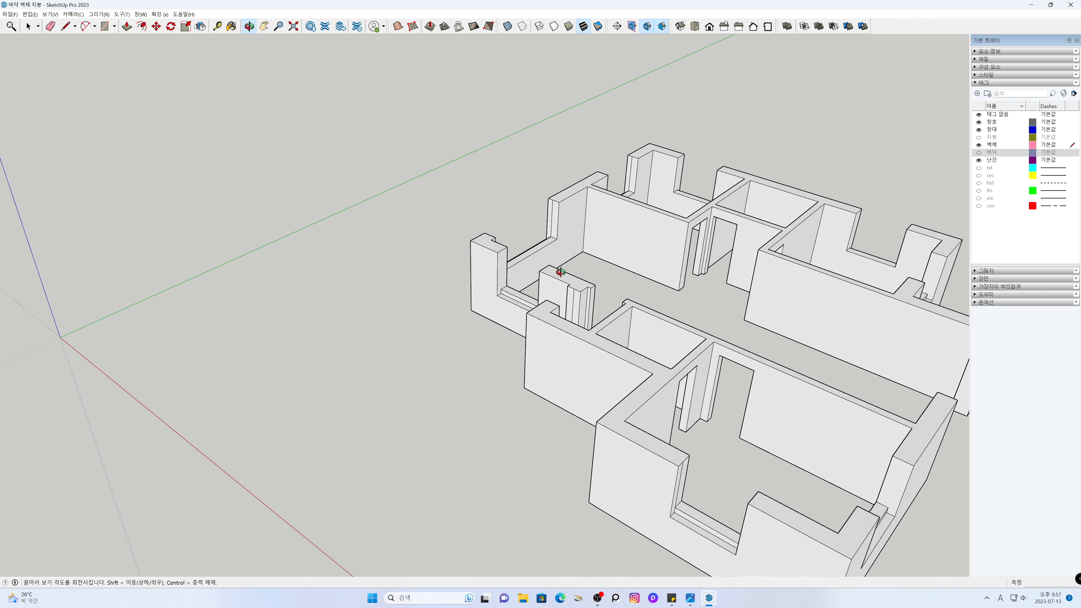
scroll(516, 270, "up", 2)
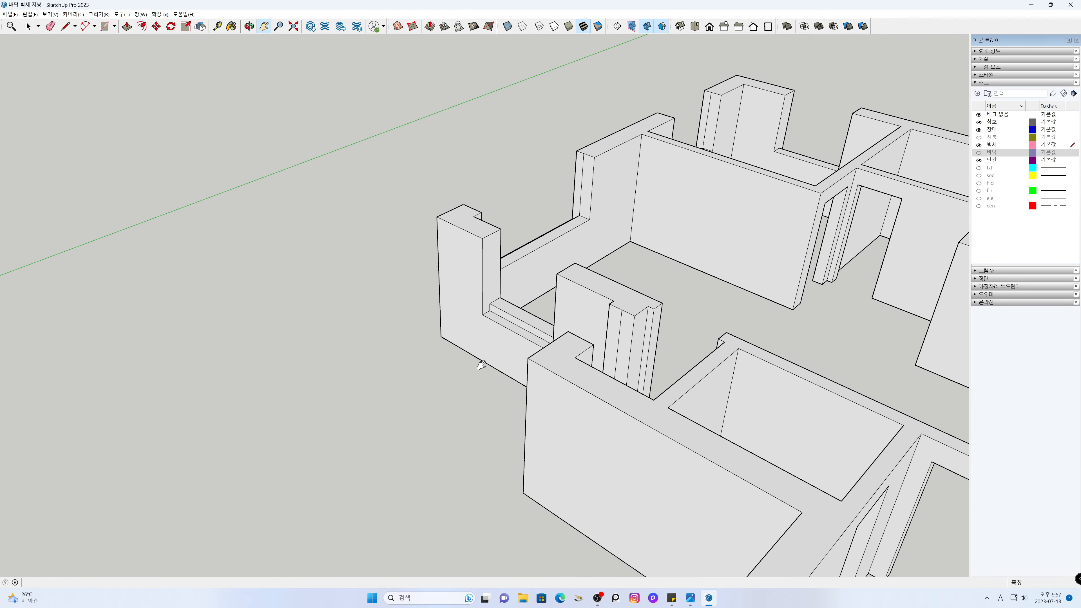
key("l")
left_click(489, 303)
left_click(490, 243)
key("space")
- Draw about 1300 mm vertical lines on the visible jambs of the two windows in the long entrance-side wall
middle_click_drag(299, 346, 838, 285)
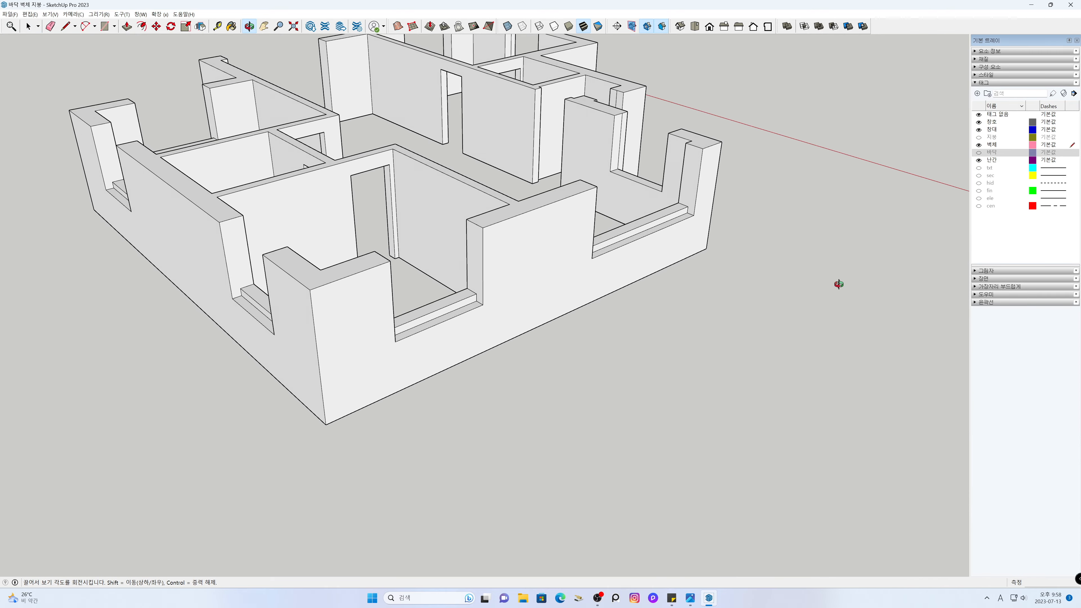
key("l")
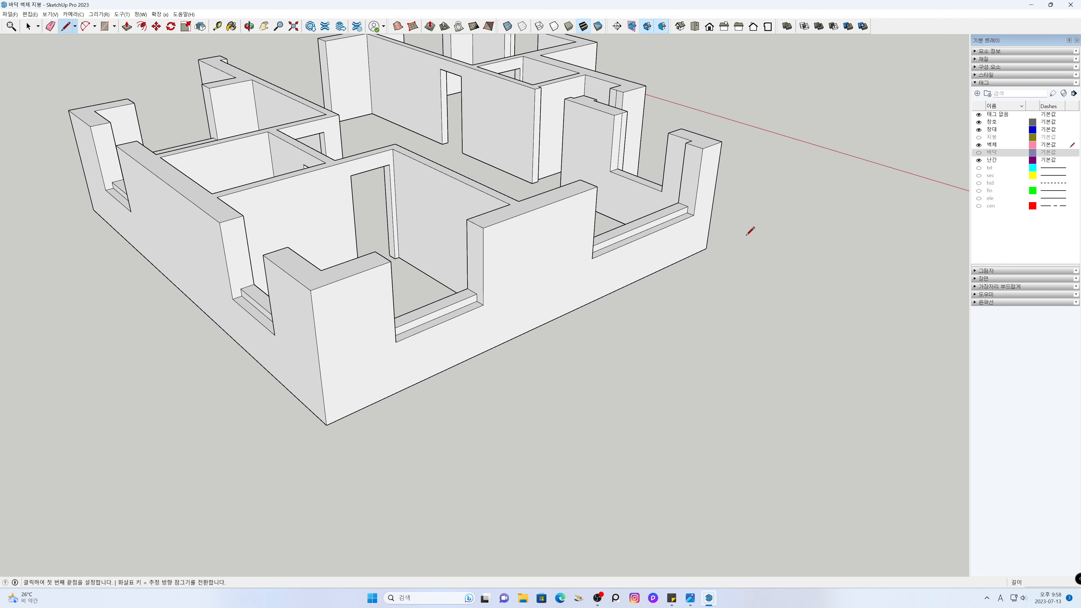
left_click(688, 206)
left_click(695, 147)
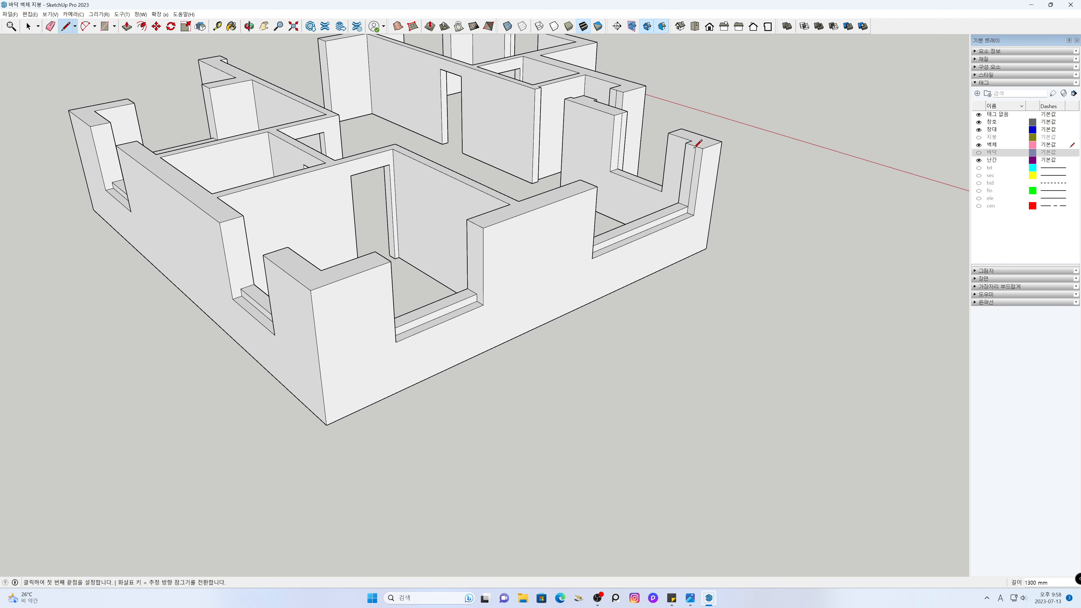
left_click(477, 294)
left_click(477, 224)
- Draw vertical lines up from the sill step on the visible jambs of the two windows in the adjoining long wall
key("h")
mouse_move(460, 346)
left_mouse_down()
mouse_move(514, 379)
mouse_move(701, 435)
left_mouse_up()
key("l")
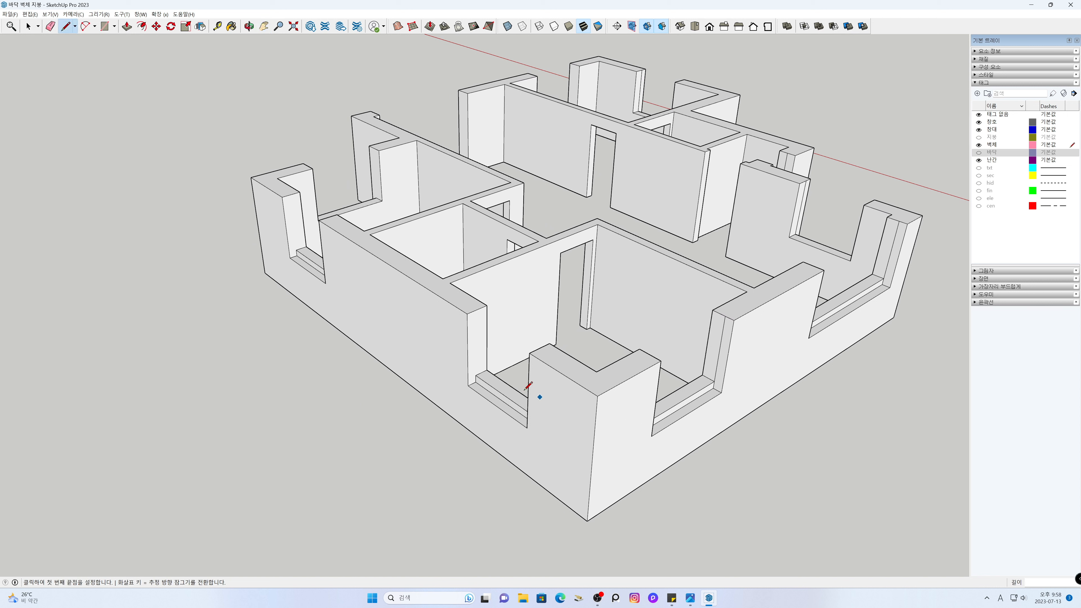
left_click(476, 374)
key("Escape")
left_click(296, 250)
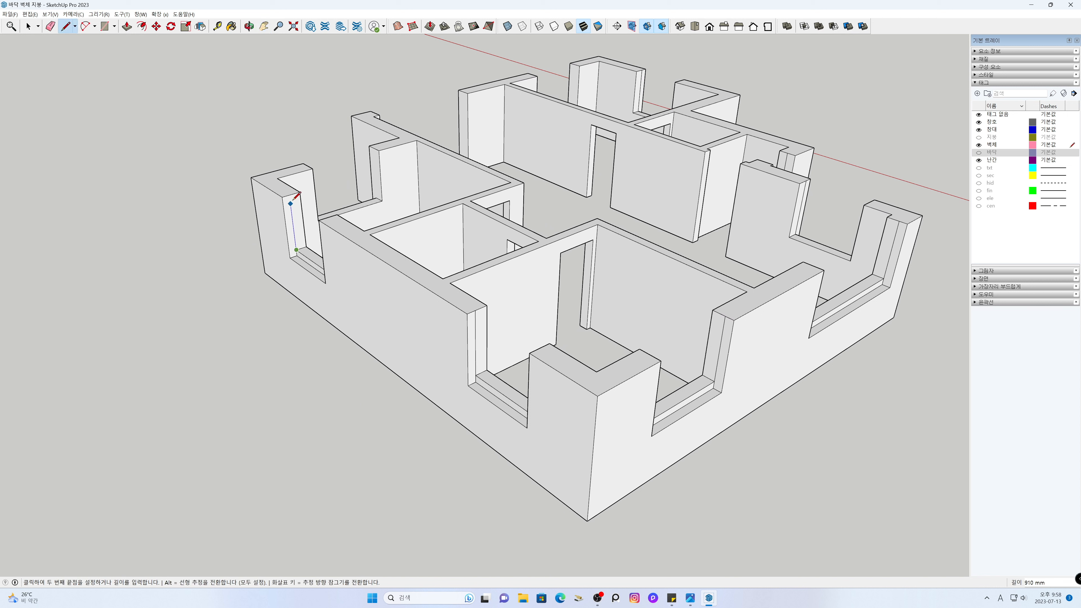
key("Escape")
- Draw about 1300 mm vertical lines on the opposite jambs of the same long wall's two windows
key("space")
middle_click_drag(212, 307, 712, 302)
key("l")
left_click(747, 249)
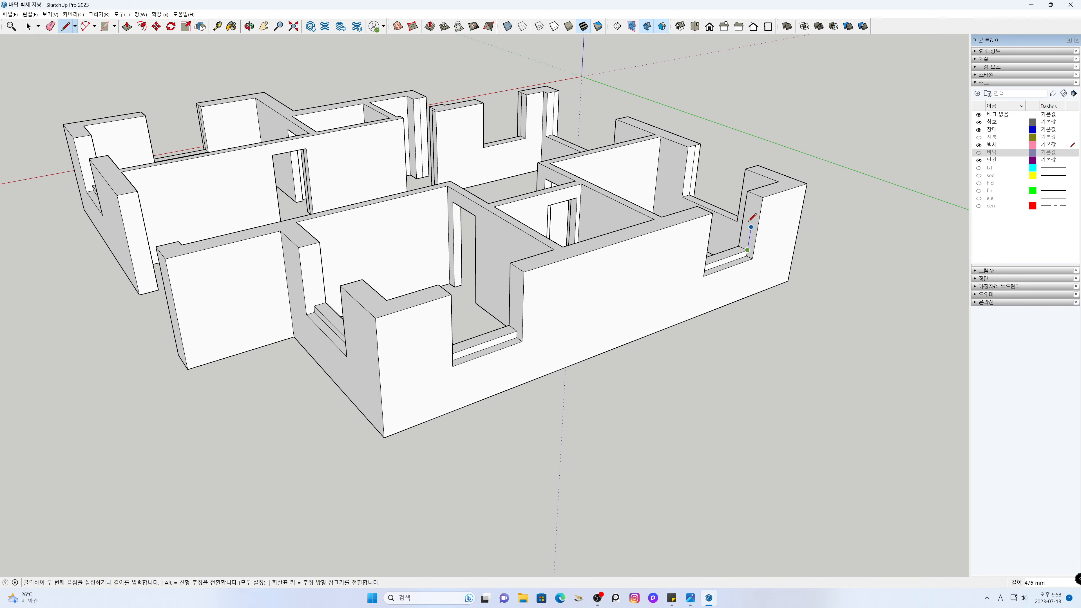
left_click(758, 193)
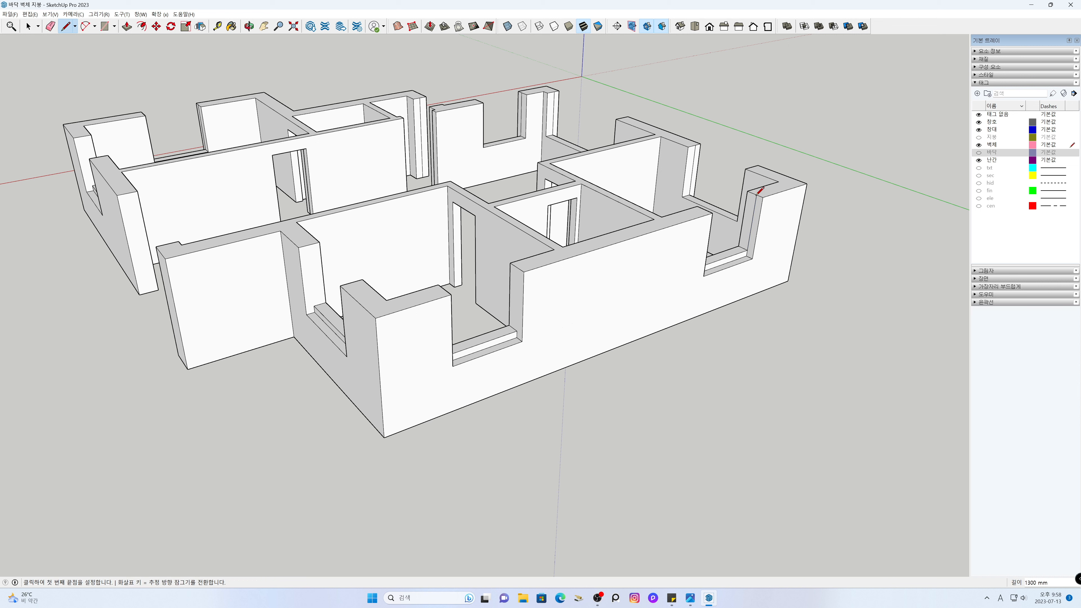
left_click(517, 330)
left_click(520, 268)
- Draw about 1300 mm vertical lines from the sill step on the jambs of the two windows in the short side walls
key("h")
left_click_drag(541, 382, 687, 450)
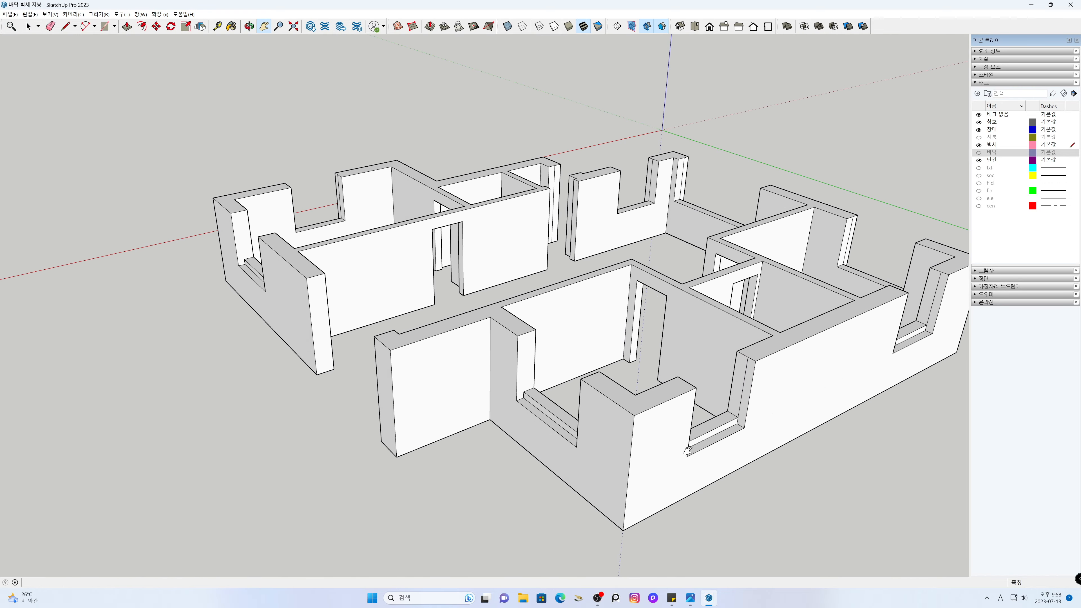
key("l")
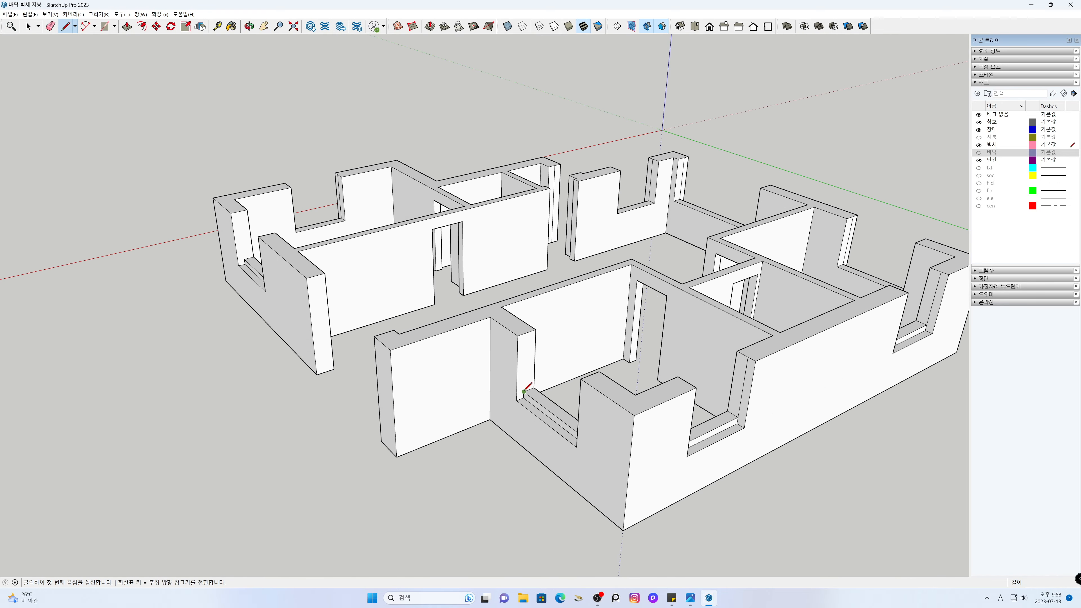
left_click(523, 391)
left_click(527, 331)
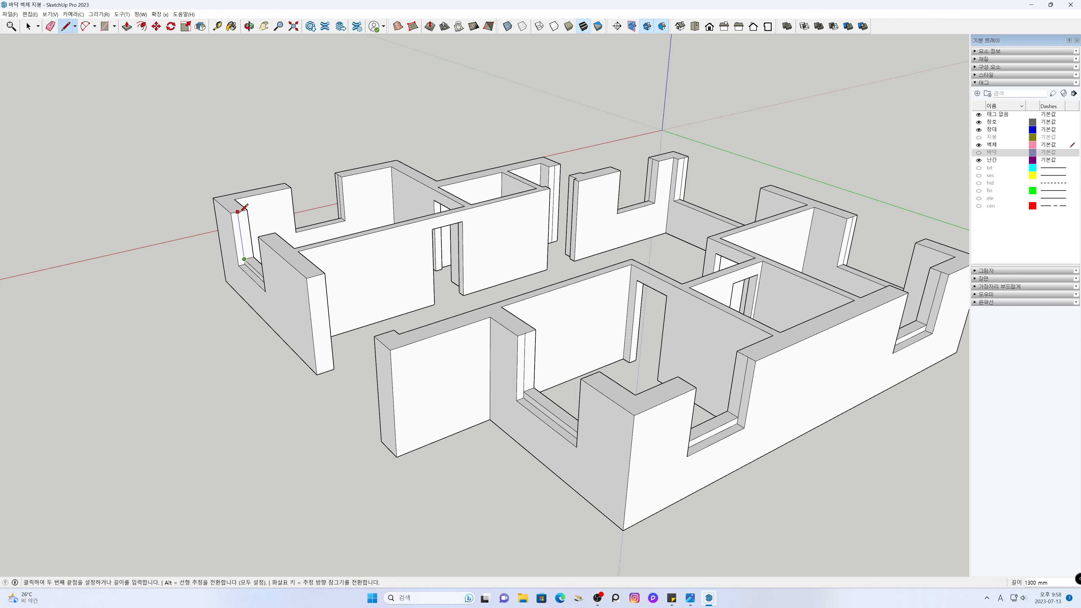
key("space")
- Draw vertical lines about 1300 mm high on the remaining window jambs, one in the near room and one in the far wing
middle_click_drag(277, 415, 722, 391)
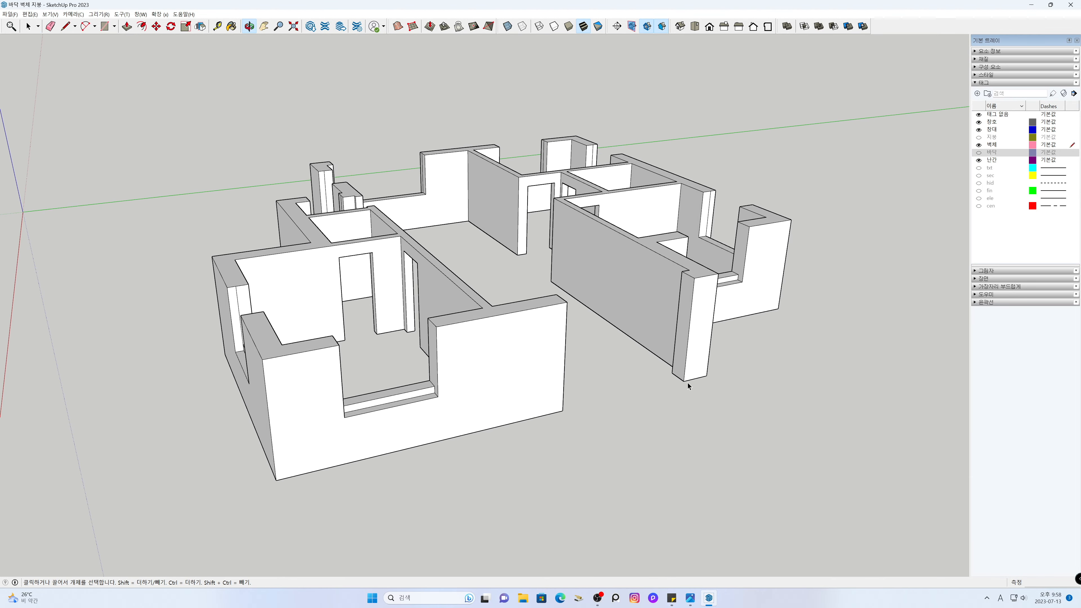
middle_click_drag(661, 369, 646, 418)
key("l")
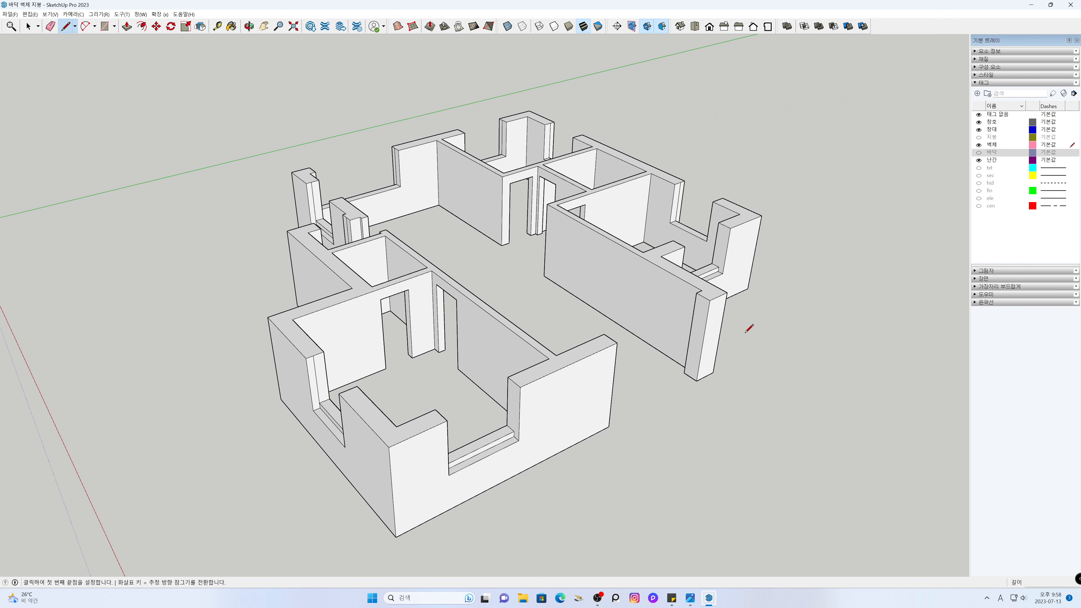
left_click(719, 267)
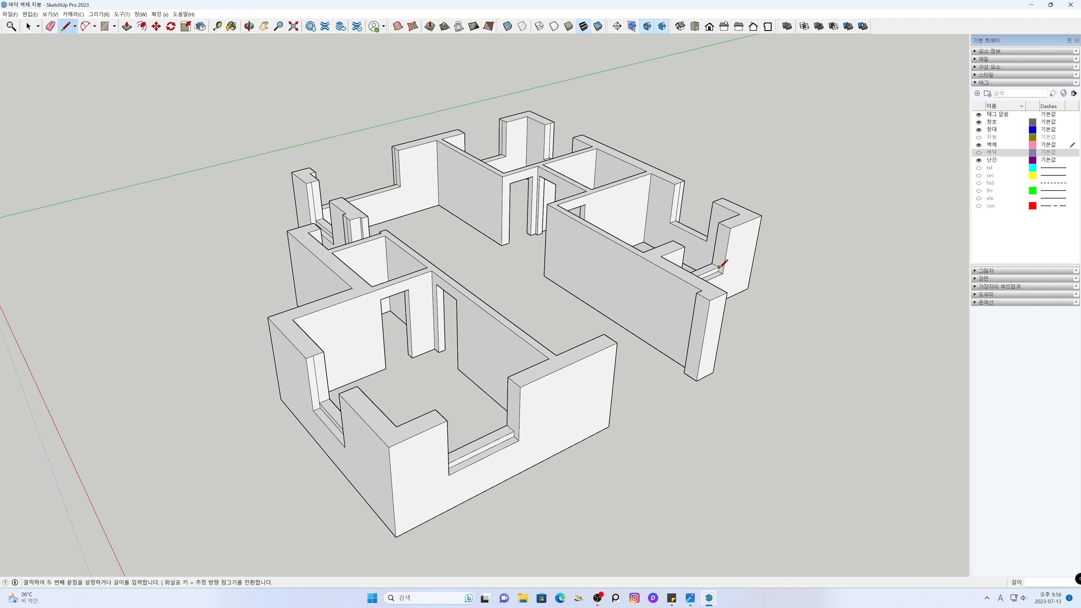
left_click(726, 224)
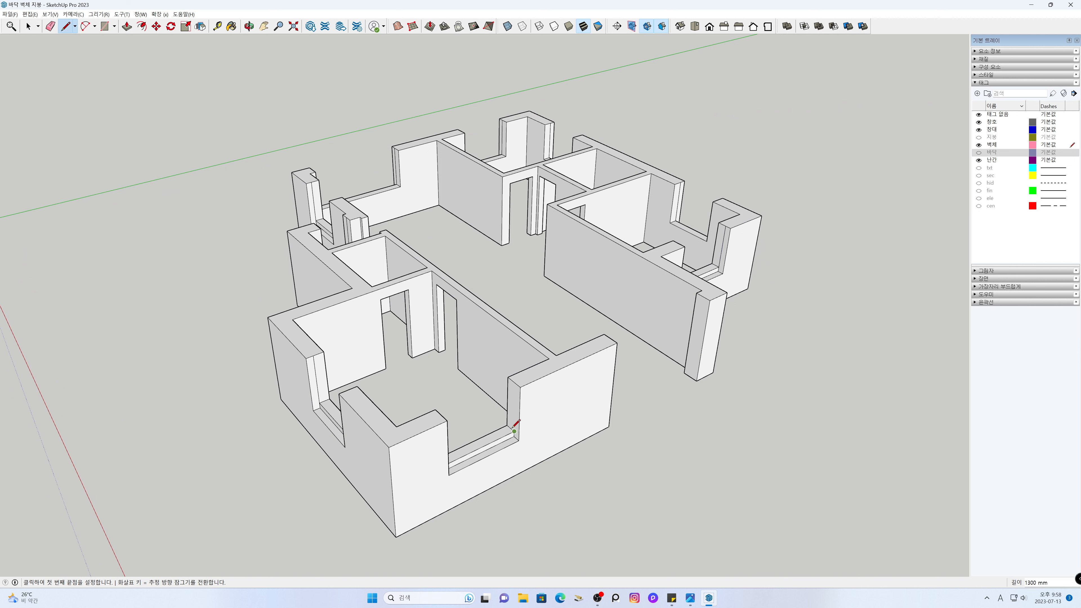
key("space")
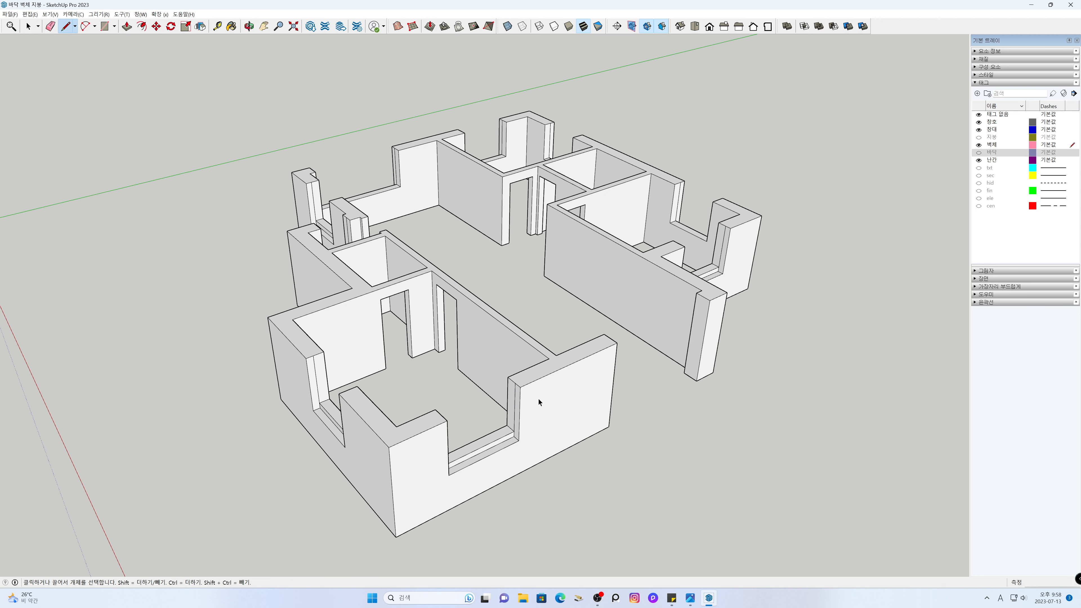
- Copy the edge at the notched end of the free-standing long wall by 250 mm
key("h")
left_click_drag(647, 403, 521, 425)
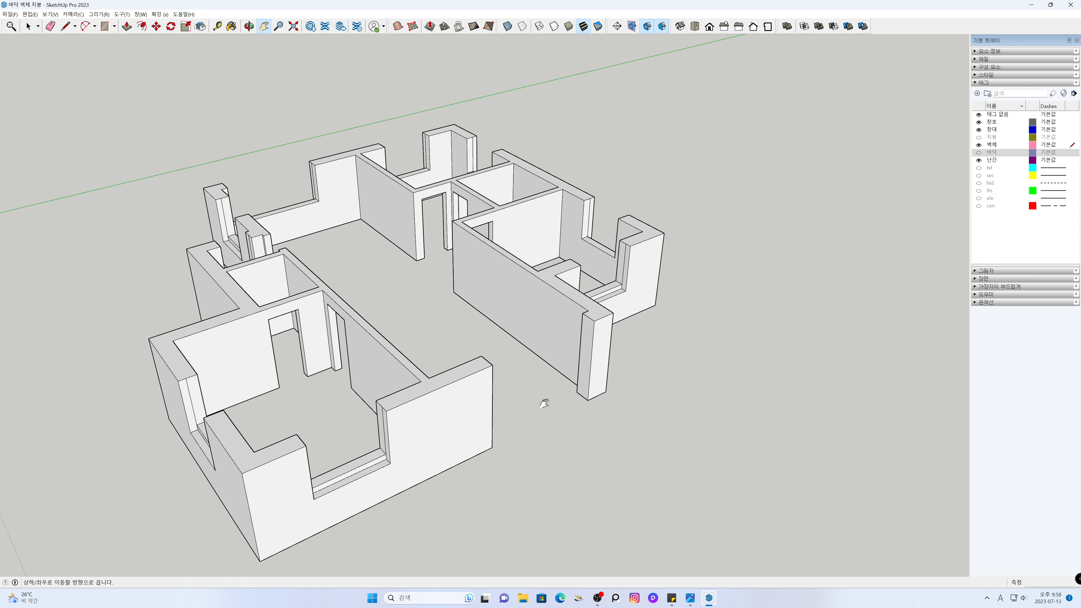
scroll(544, 403, "up", 5)
key("space")
left_click(578, 312)
key("m")
left_click(532, 380)
key("ctrl")
type("250")
key("Return")
key("space")
left_click(638, 406)
key("o")
left_click_drag(781, 411, 553, 496)
key("space")
key("h")
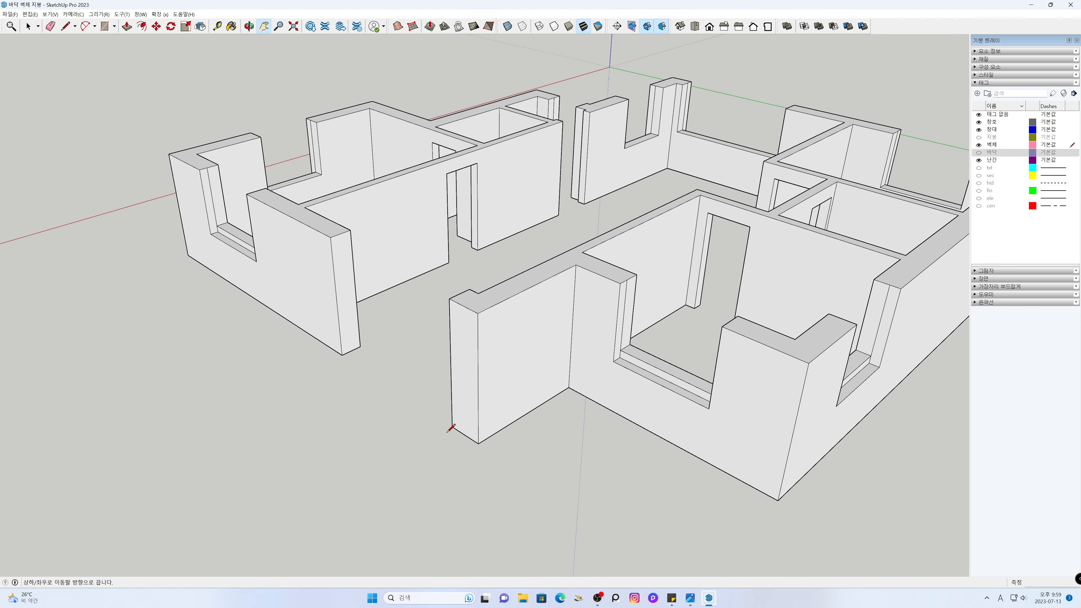
- Copy the outer vertical edge at the end of the opposite free-standing wall inward across its end face as a dividing line
key("l")
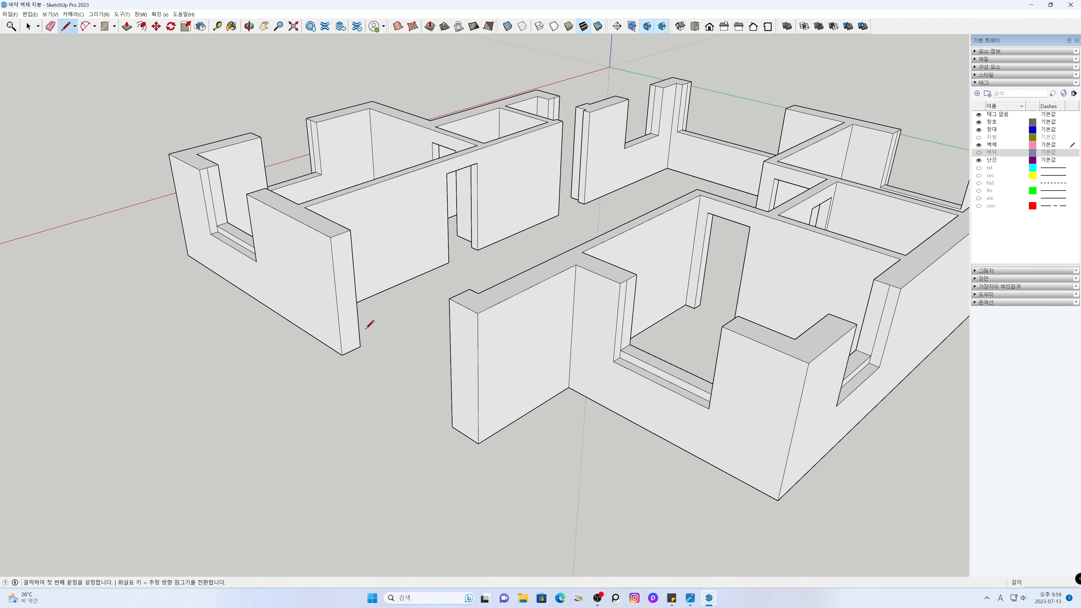
key("space")
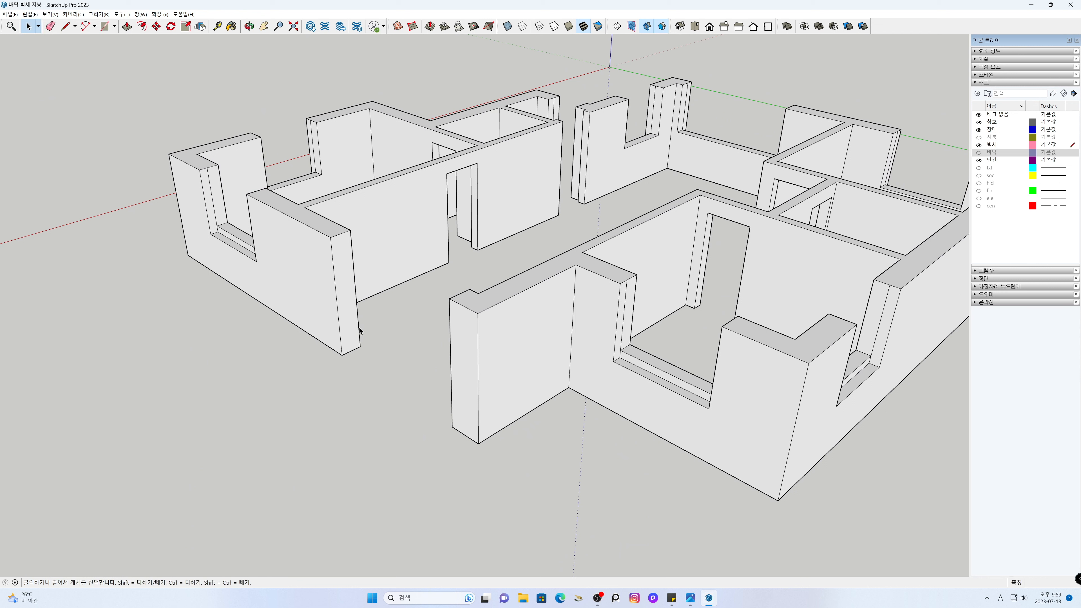
key("m")
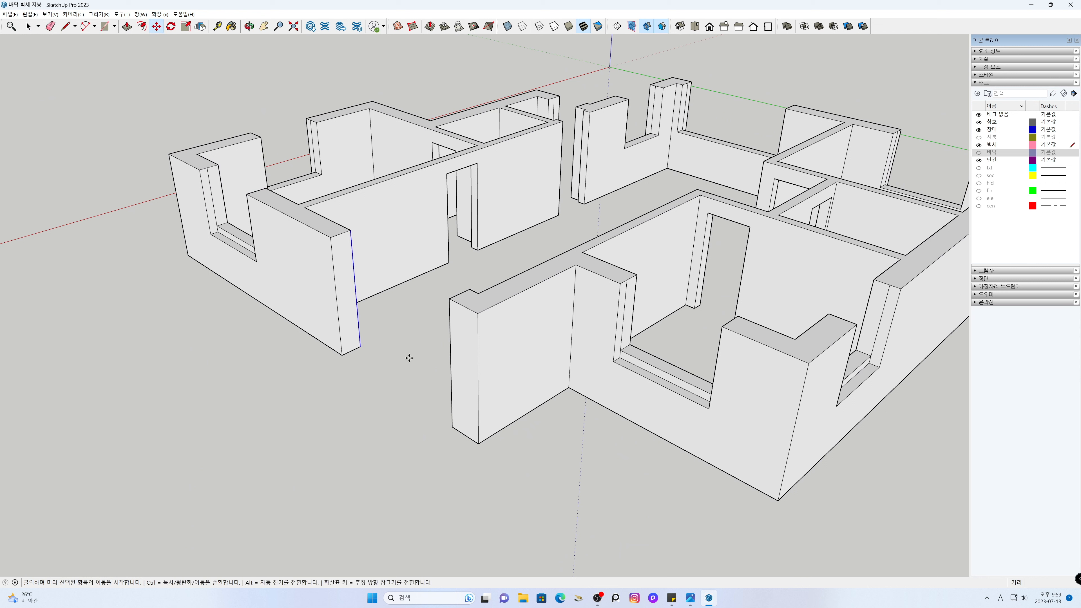
key("Return")
key("space")
left_click(393, 362)
scroll(393, 363, "down", 5)
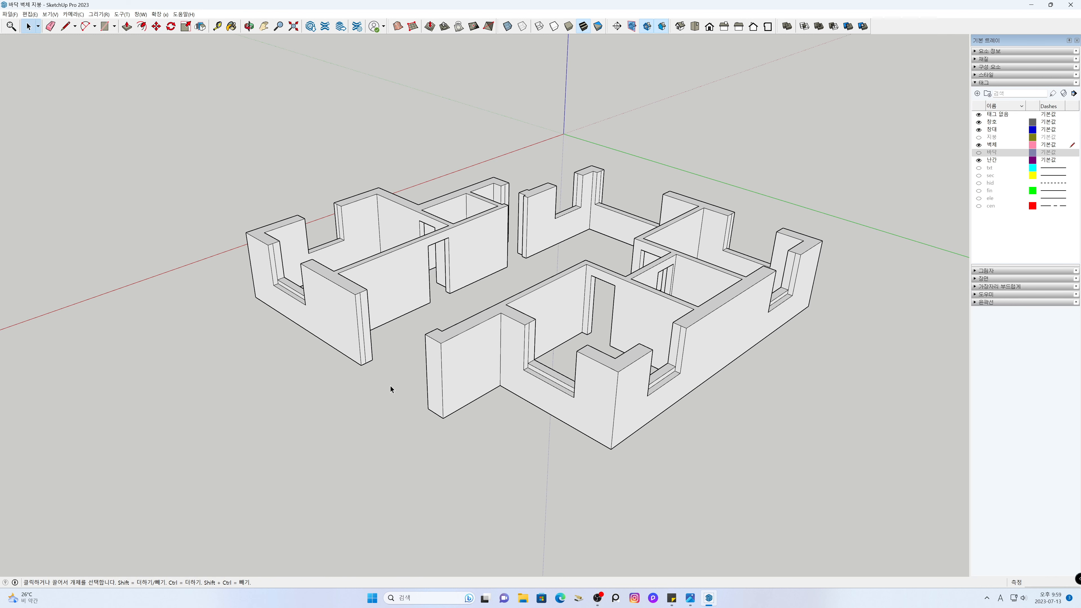
scroll(390, 386, "down", 1)
scroll(389, 408, "up", 1)
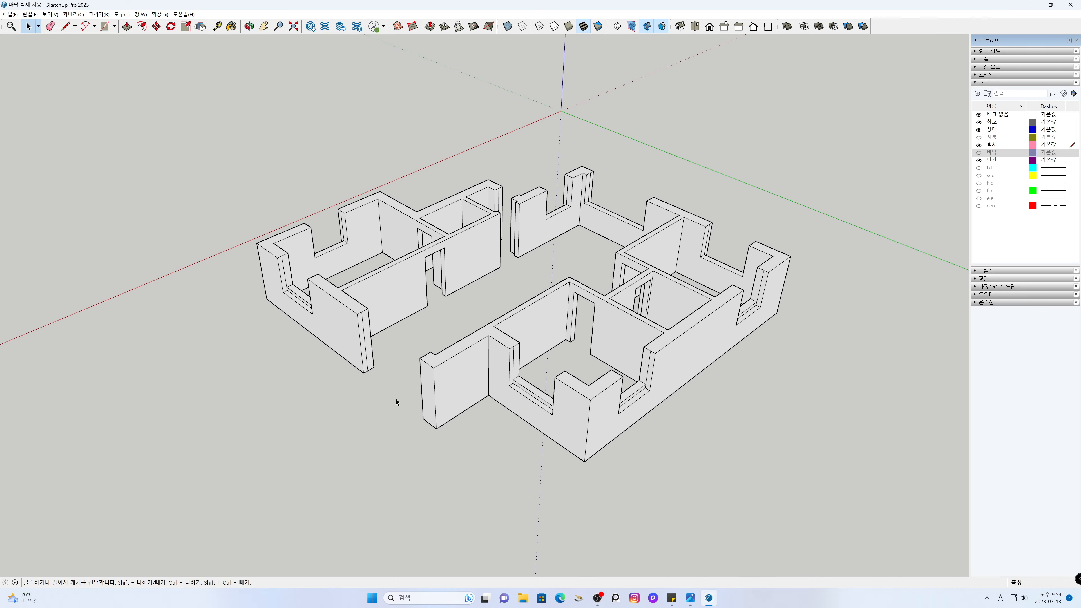
- Select all of the wall geometry and make it a single group
middle_click_drag(714, 379, 528, 340)
middle_click_drag(789, 341, 755, 345)
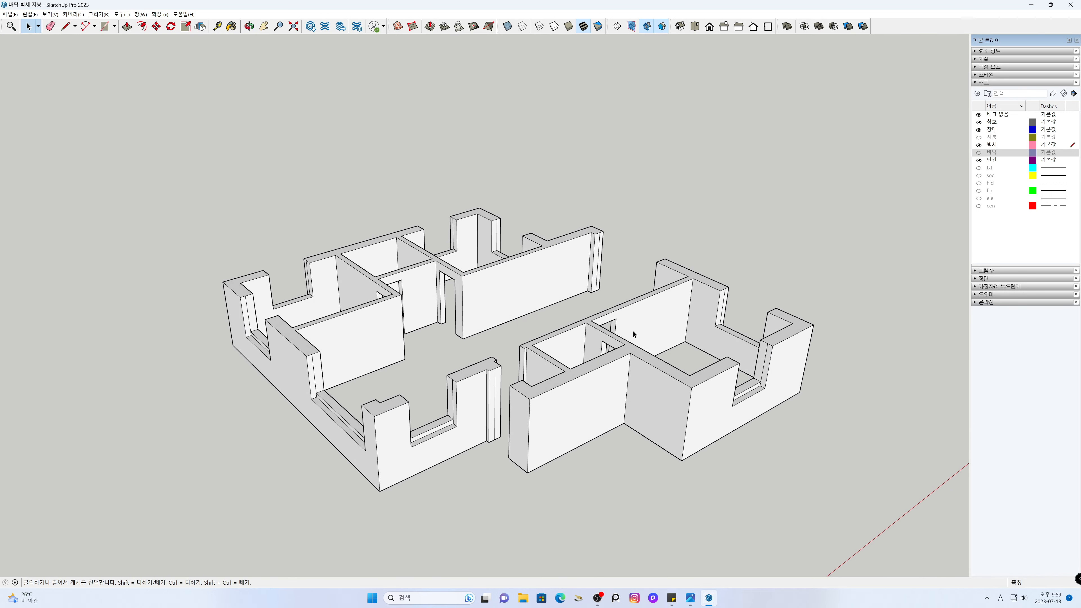
key("ctrl+a")
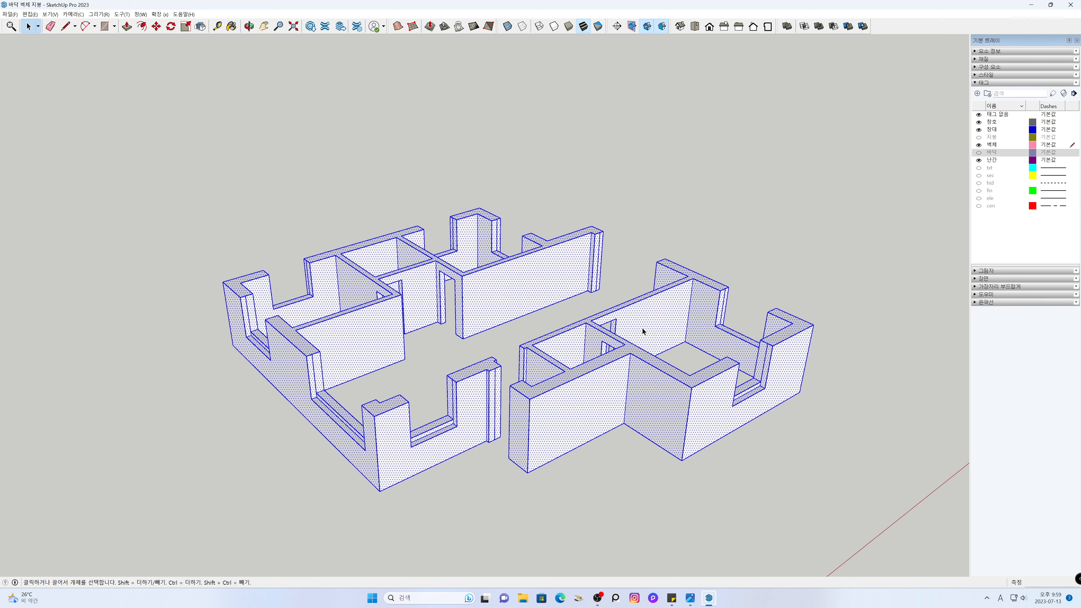
right_click(642, 329)
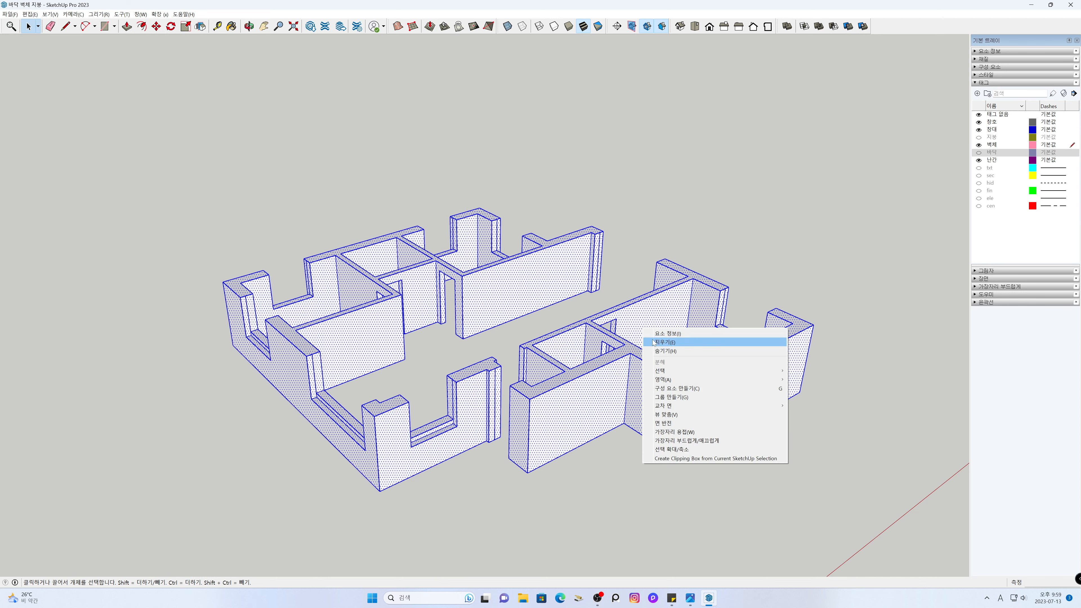
left_click(685, 398)
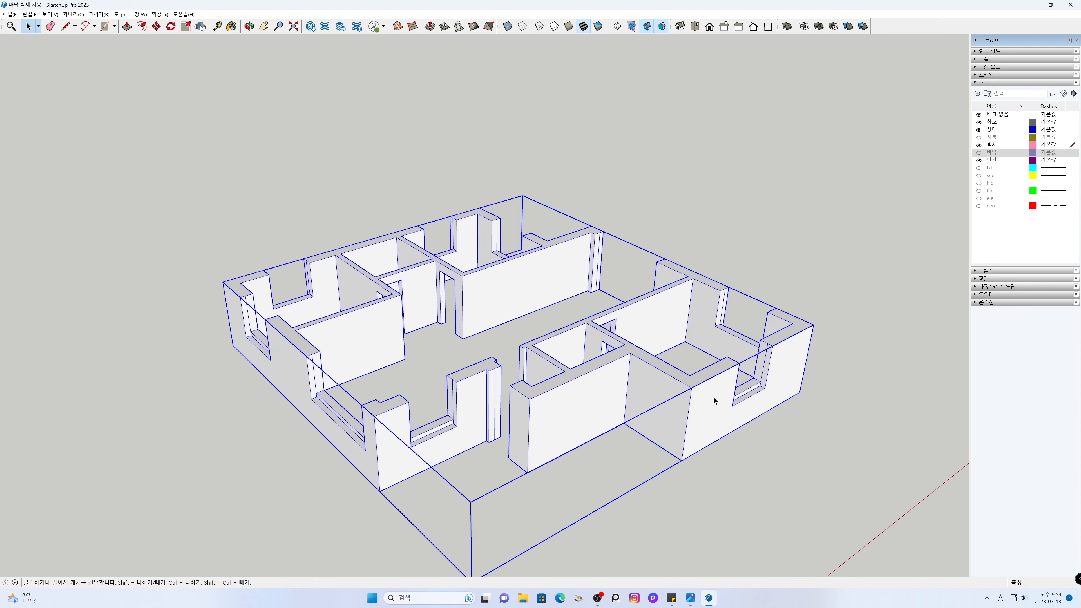
left_click(854, 410)
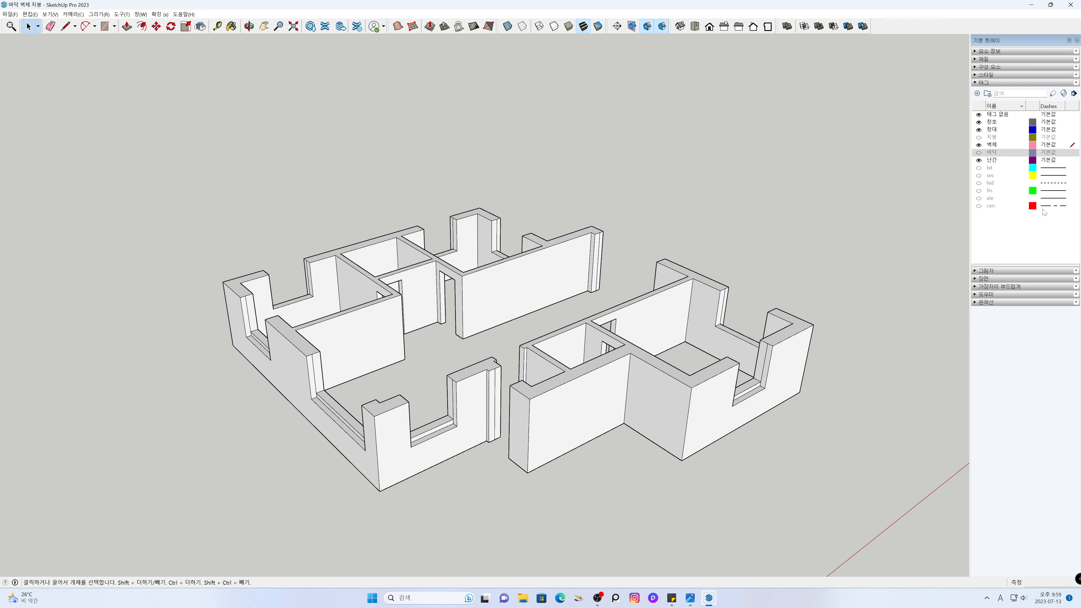
- Make 창대 the active tag and switch to the right view in parallel projection
left_click(1073, 132)
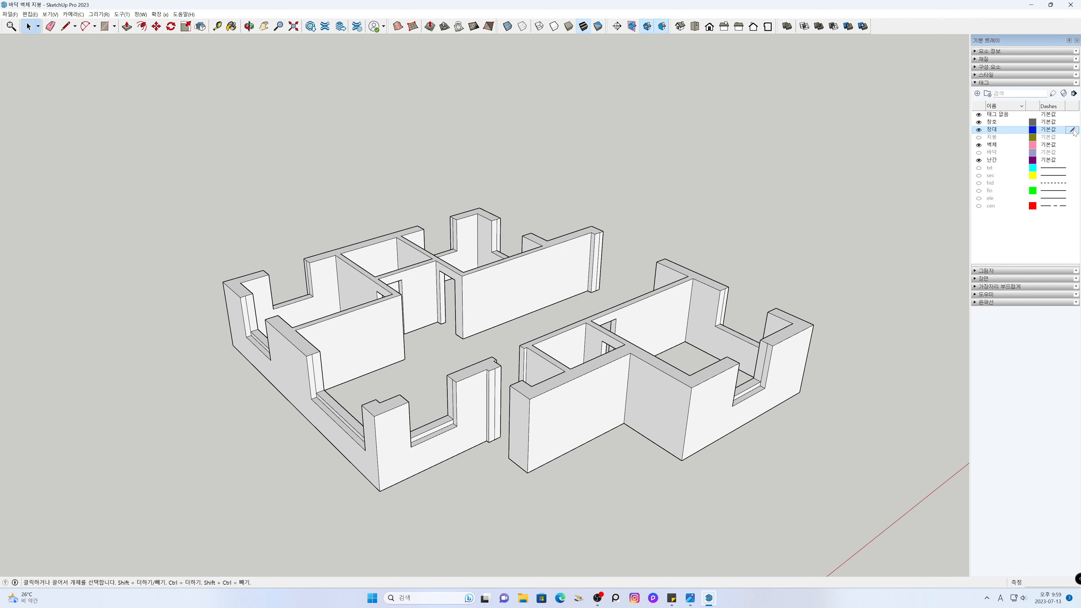
left_click(798, 151)
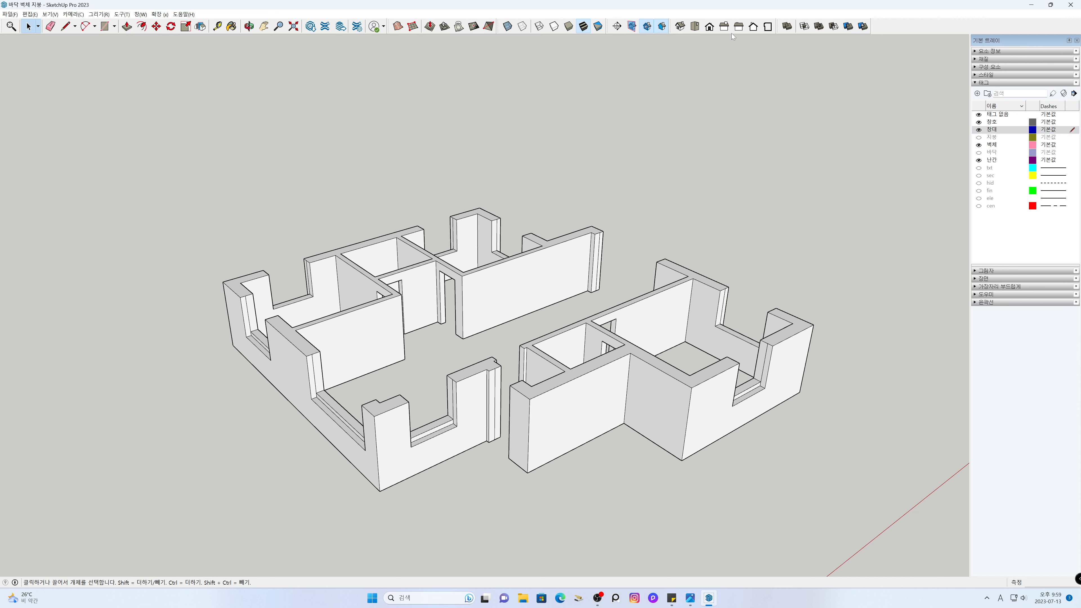
left_click(726, 28)
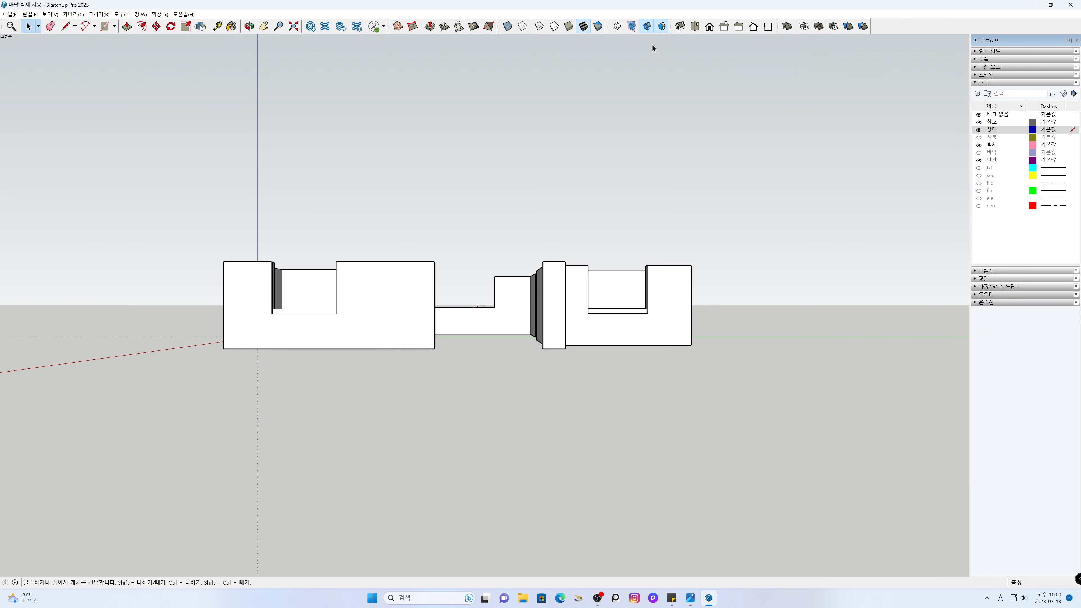
left_click(73, 15)
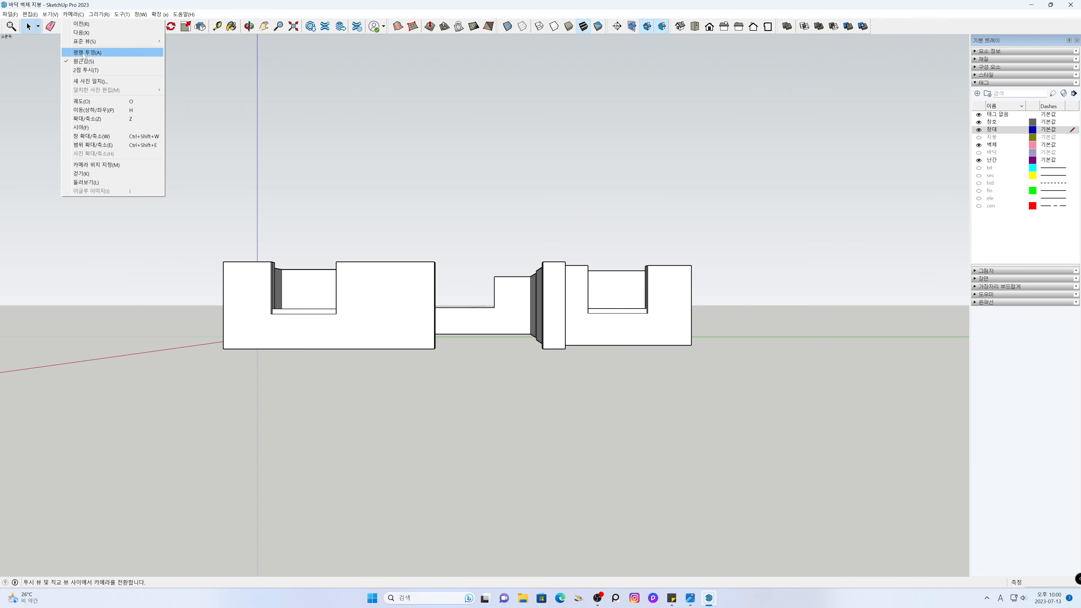
left_click(83, 53)
- Draw a rectangle 90 mm high and 190 mm wide in the empty space beside the house wall
key("h")
left_click_drag(289, 281, 565, 284)
scroll(488, 300, "up", 5)
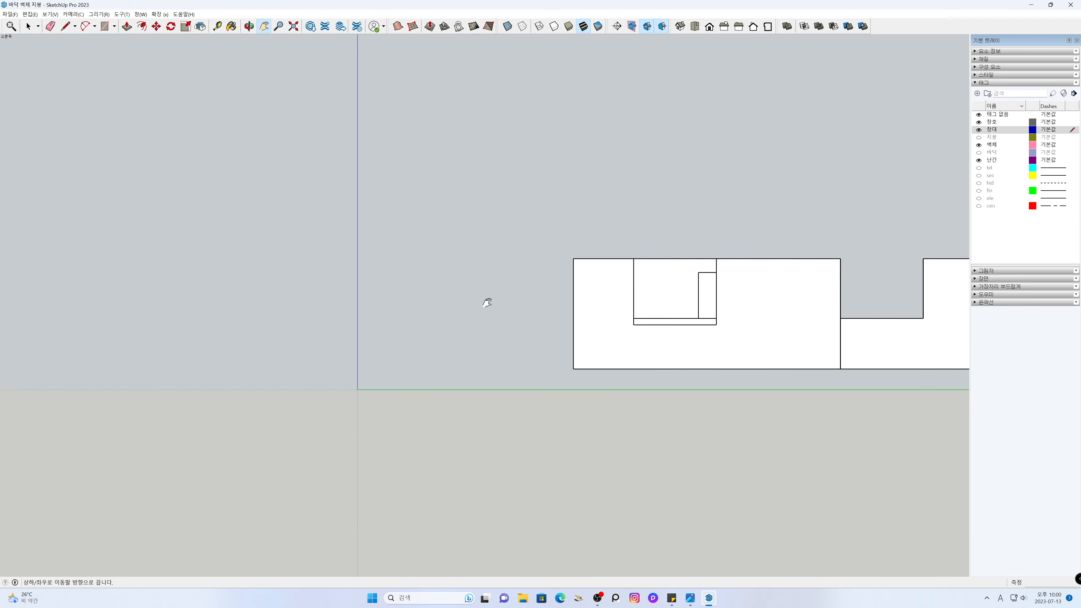
left_click_drag(490, 312, 539, 294)
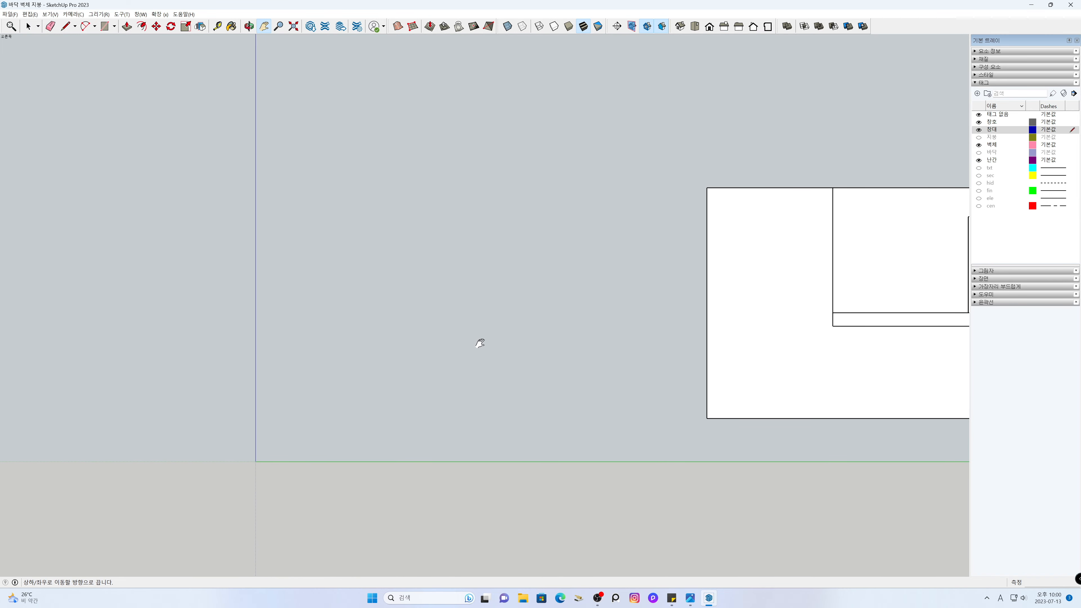
key("r")
left_click(443, 359)
left_click(527, 322)
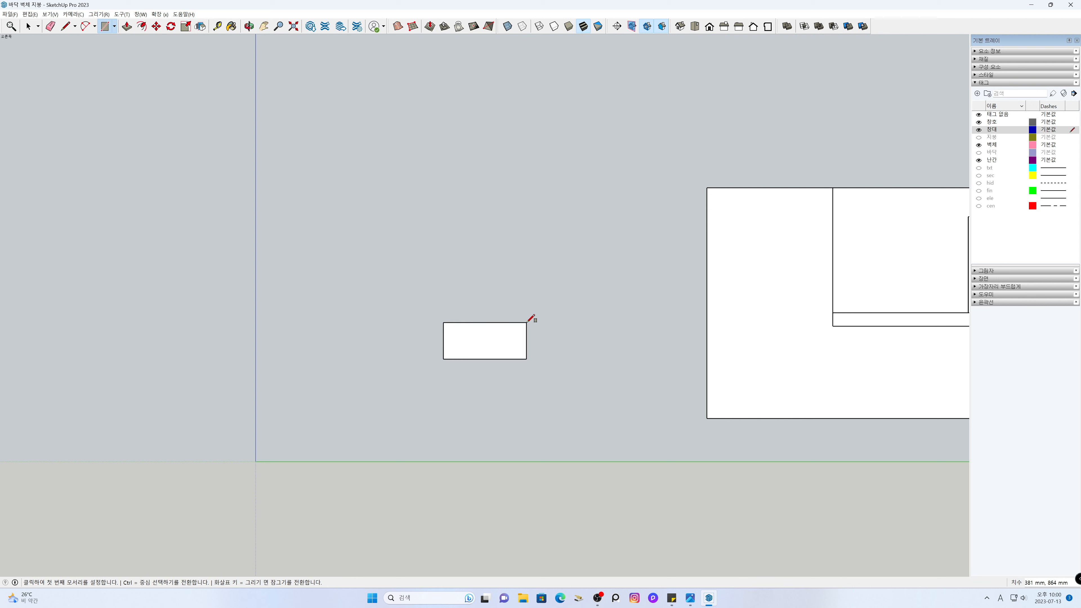
type("90,190")
key("Return")
key("space")
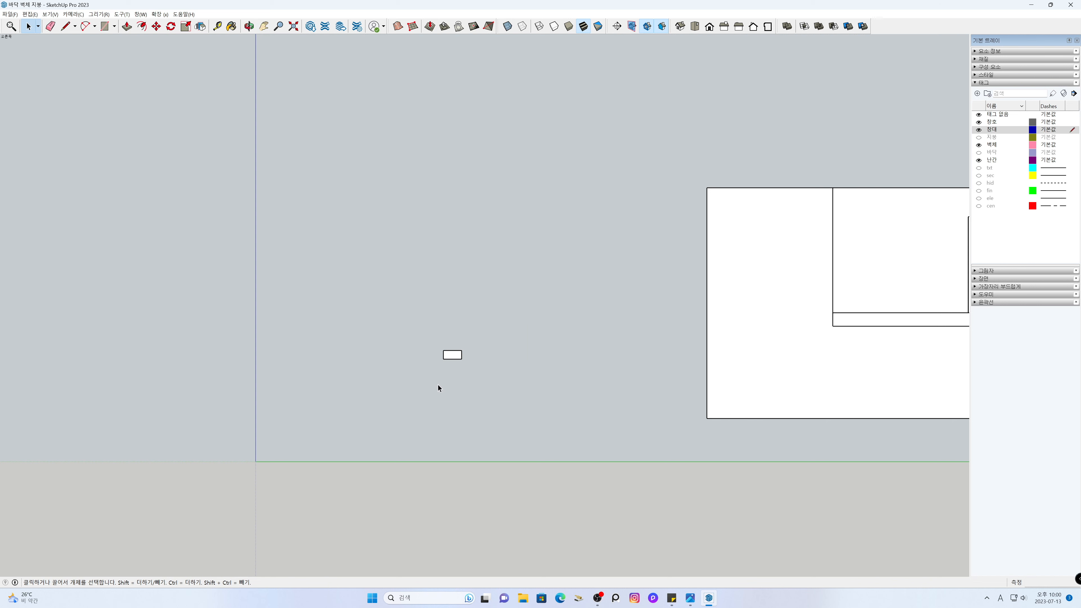
- Measure the length of the small rectangle's bottom edge
scroll(438, 385, "up", 4)
scroll(440, 383, "up", 1)
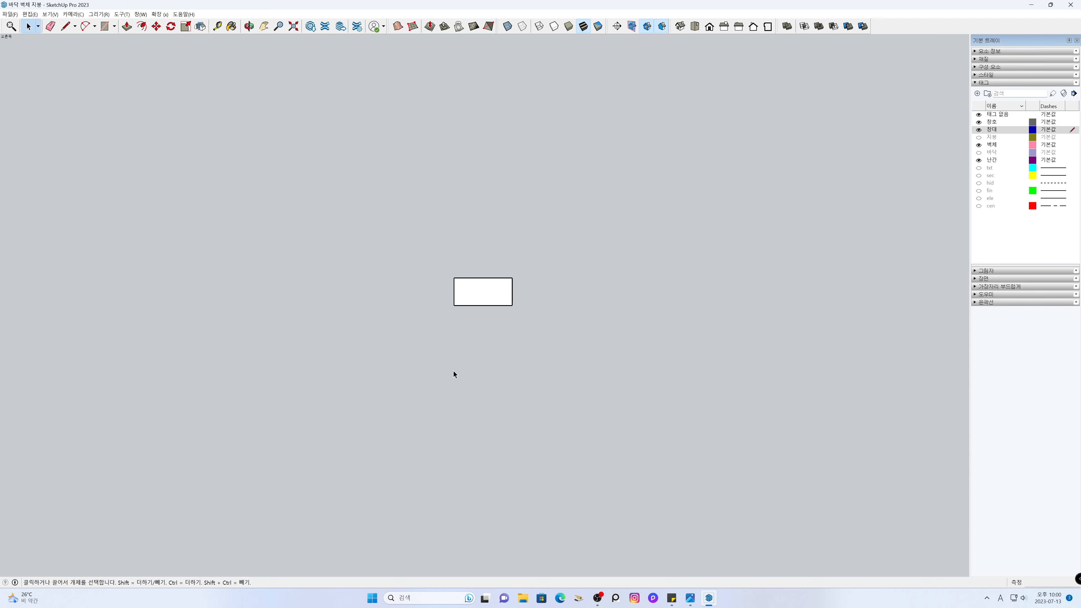
key("t")
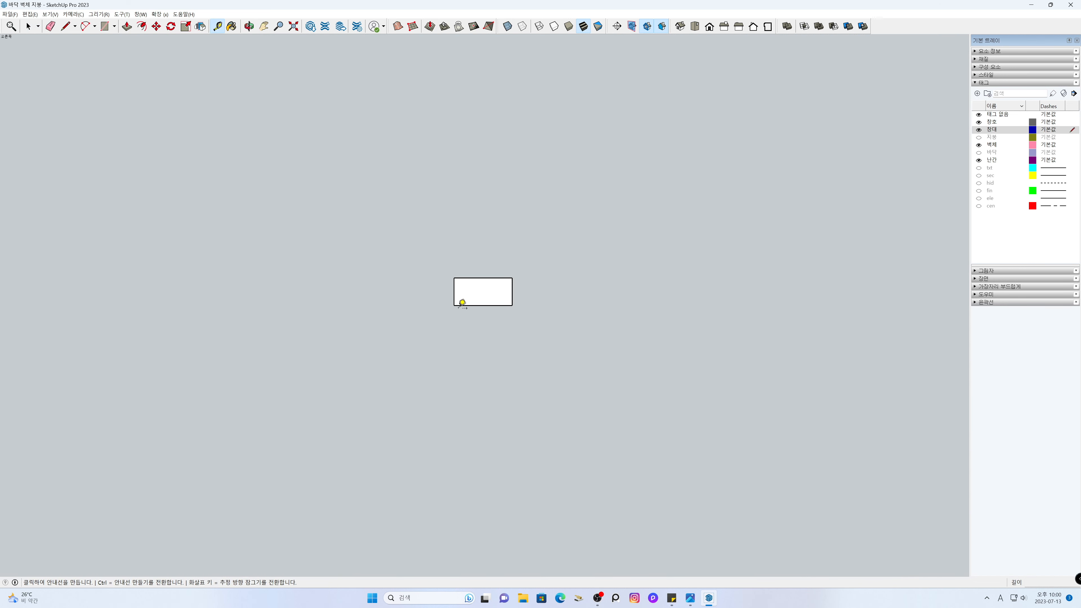
left_click(454, 305)
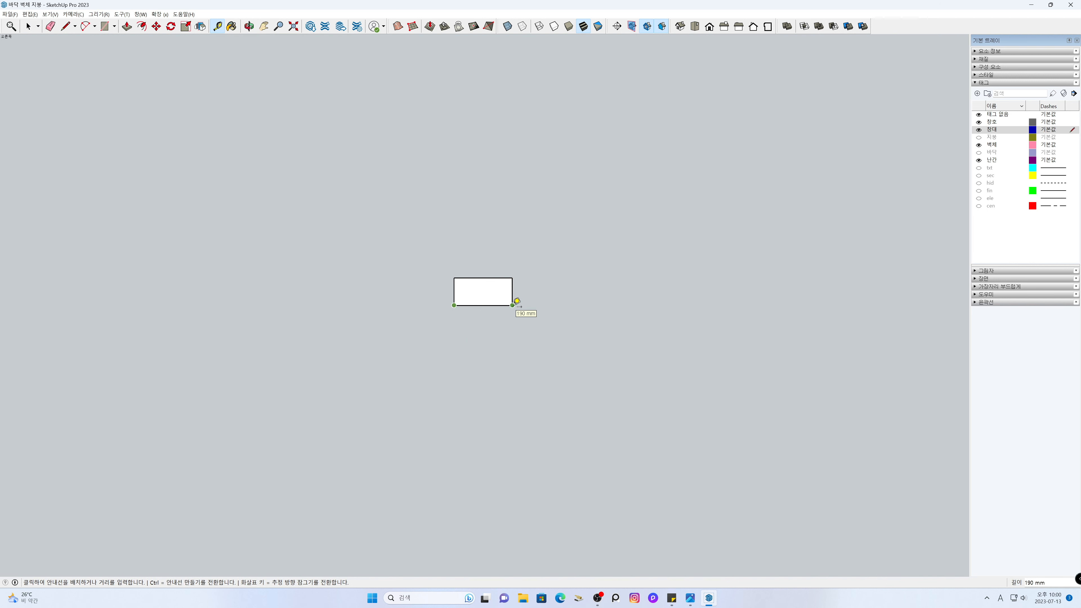
key("Escape")
key("space")
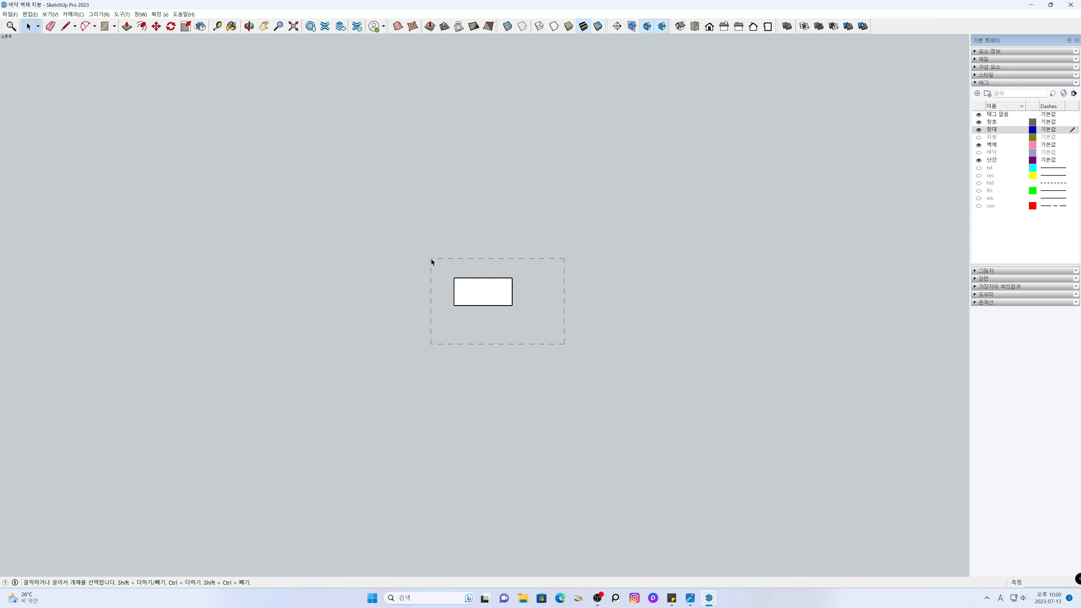
- Rotate the whole rectangle 15 degrees counterclockwise about its lower-left corner
left_click_drag(431, 258, 431, 259)
key("q")
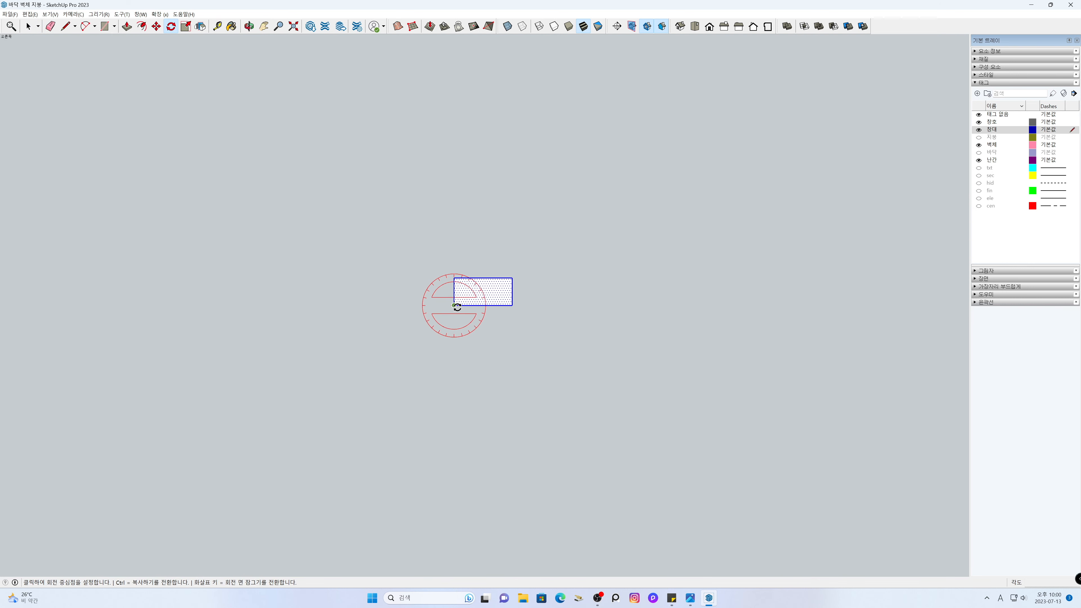
left_click(454, 305)
left_click(642, 306)
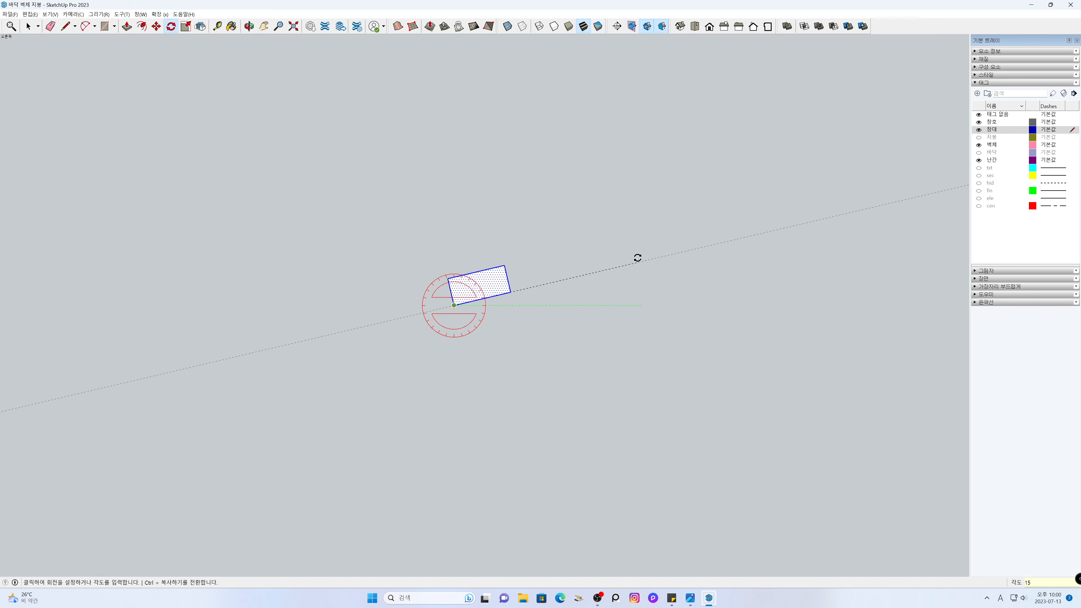
left_click(638, 257)
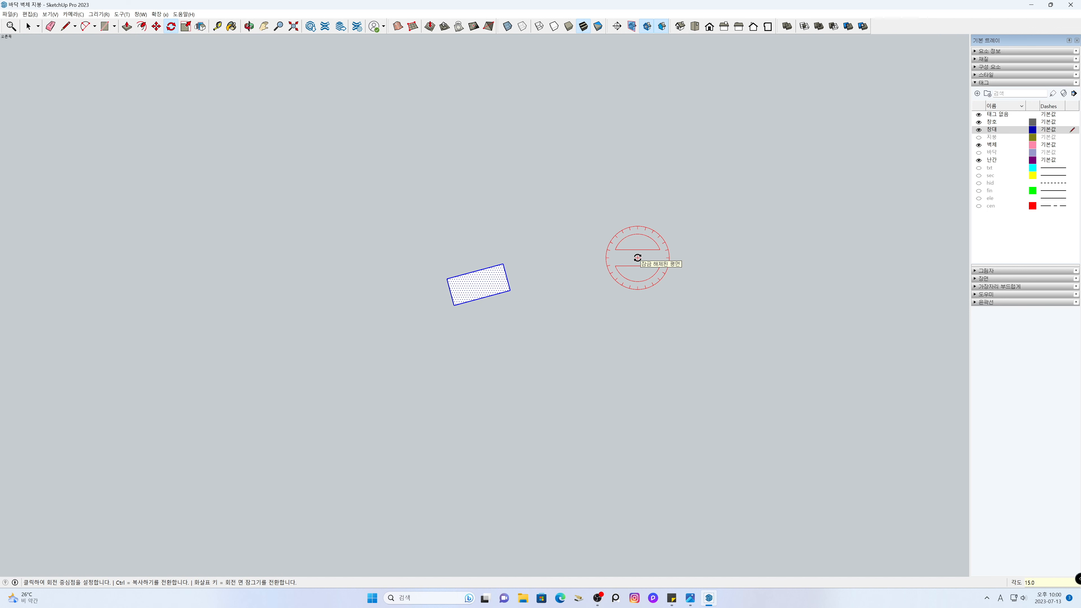
key("space")
left_click(637, 258)
- Extend the tilted rectangle with a horizontal base line and a vertical back line about 136 mm high, closed at its top corner
key("l")
left_click(454, 305)
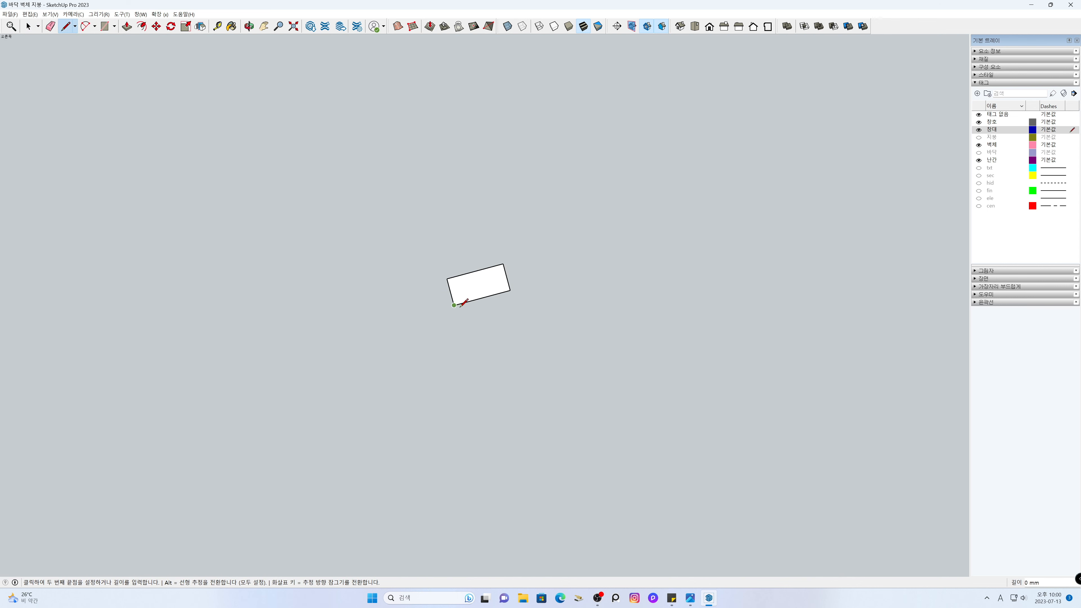
left_click(510, 305)
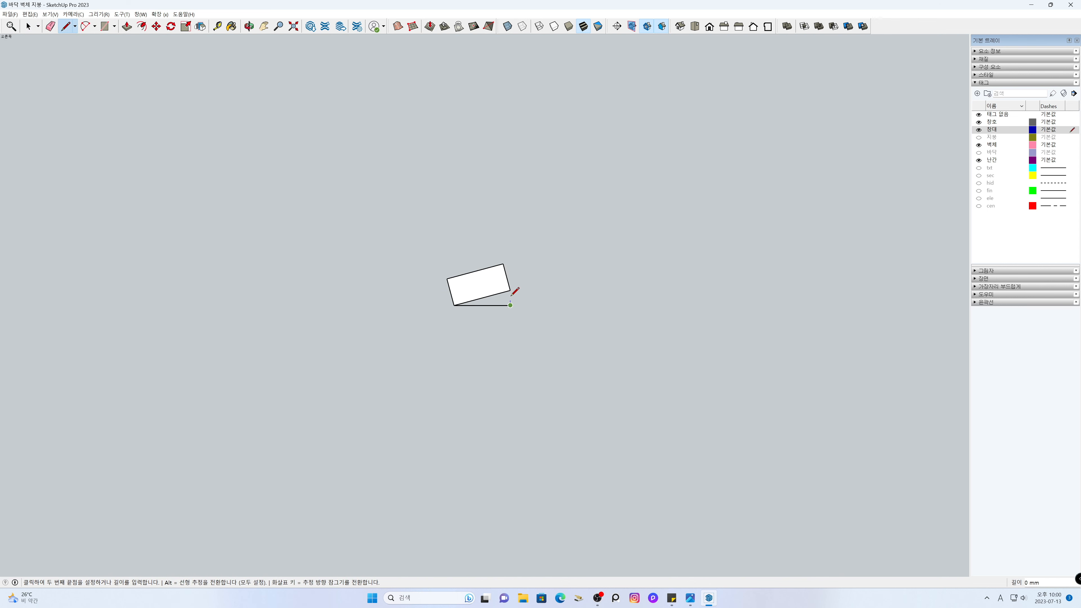
left_click(510, 264)
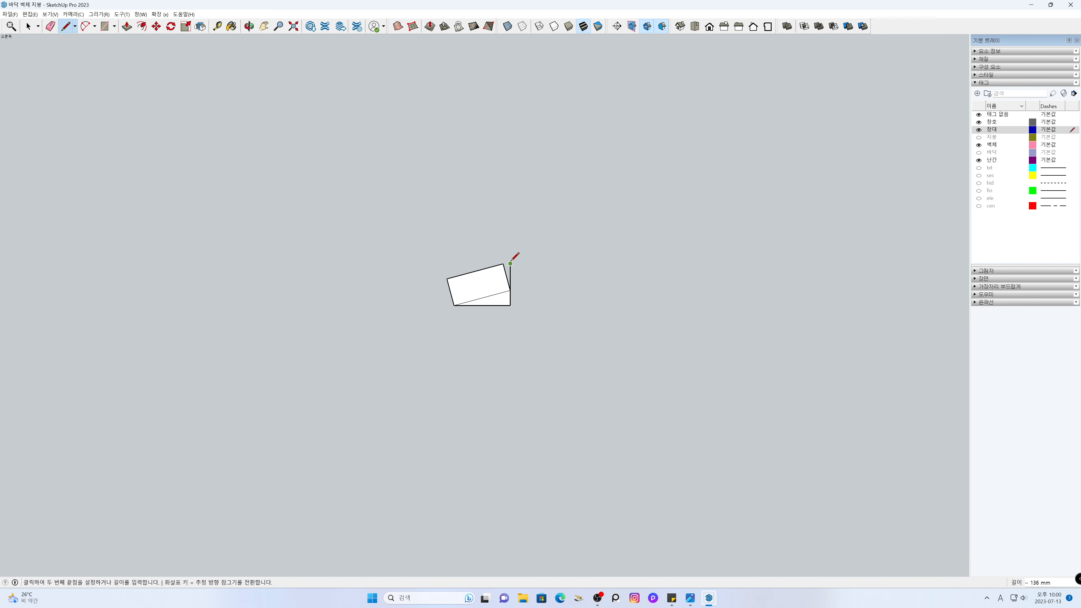
key("space")
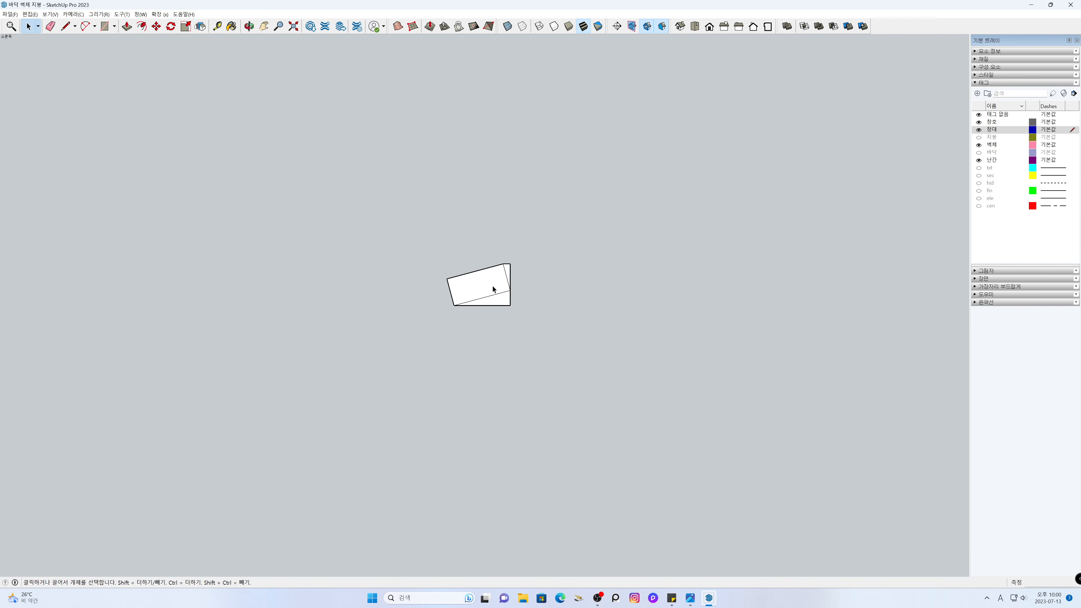
- Erase the two inner edges to leave one sloped sill profile, and switch to the isometric view
key("e")
left_click(505, 271)
left_click(501, 294)
key("space")
left_click(680, 29)
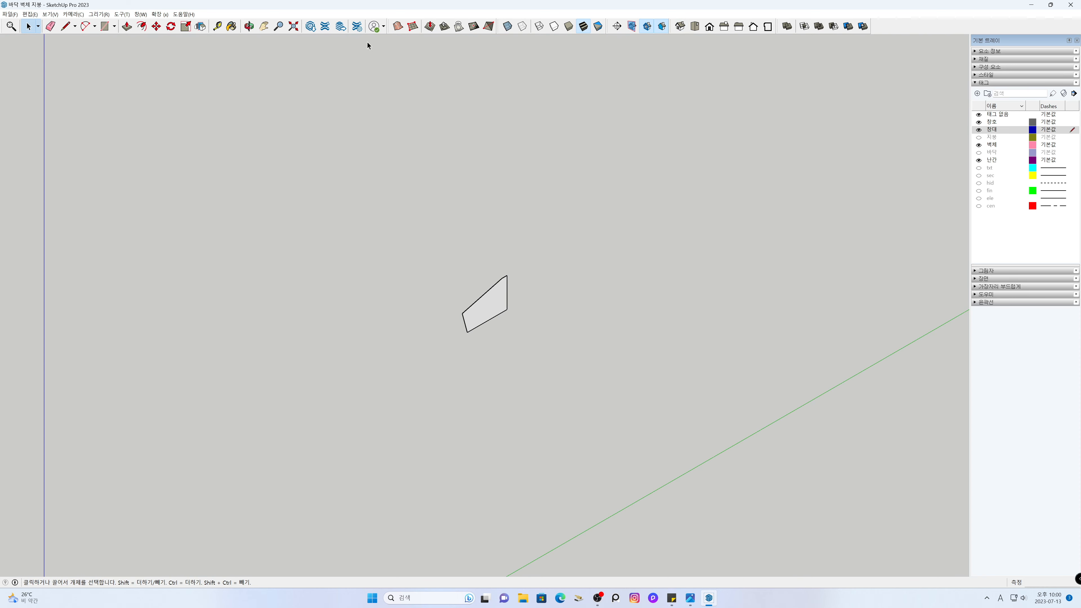
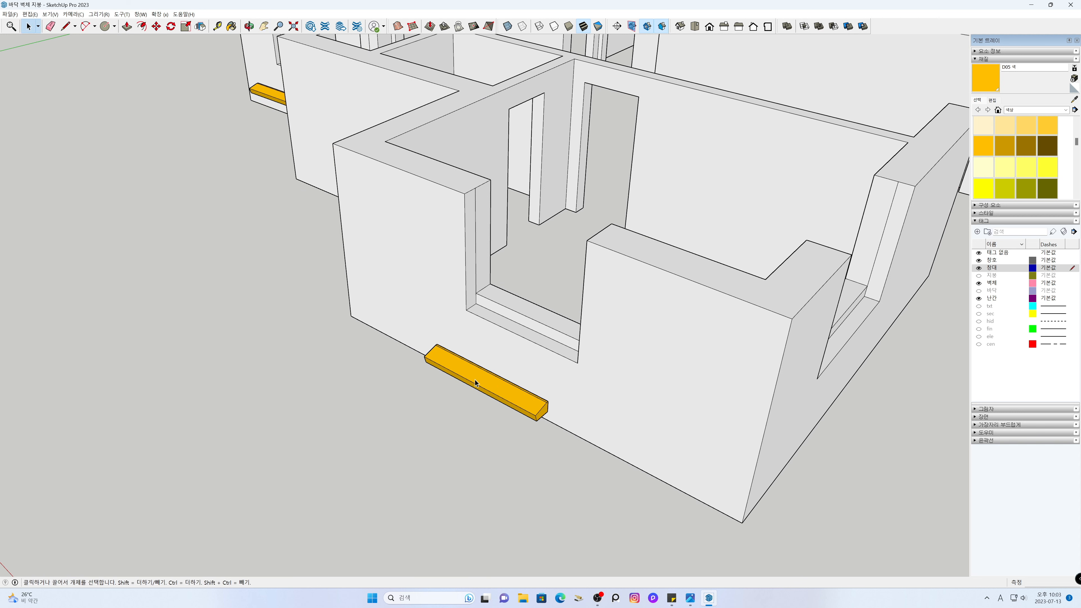
- Move the yellow sill from its upper back corner onto the corner of the window ledge above it in the near room
key("m")
middle_click_drag(463, 336, 438, 361)
left_click(436, 367)
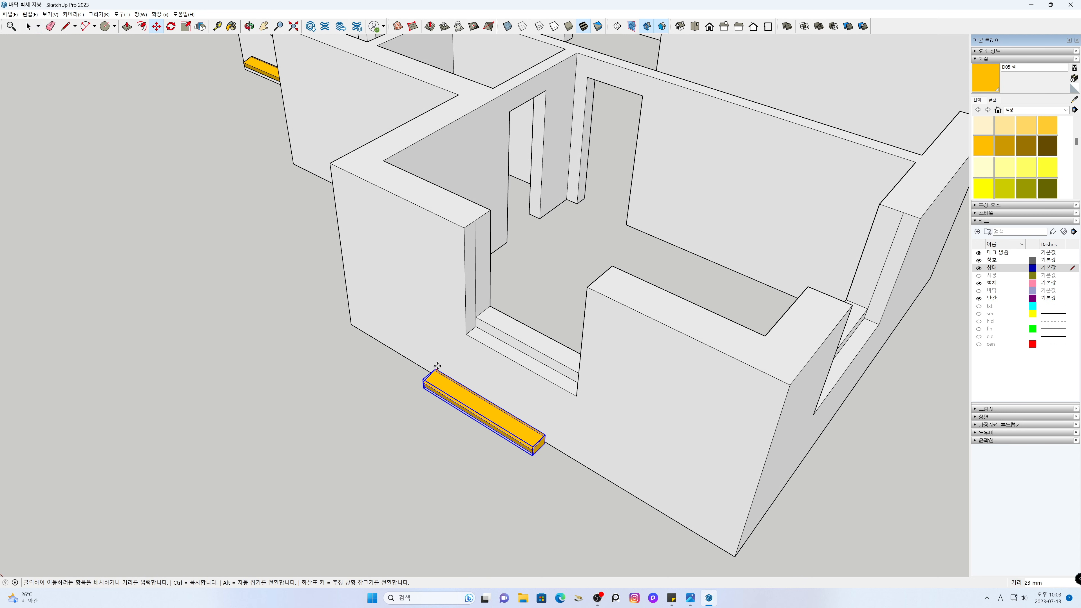
left_click(476, 317)
key("space")
left_click(402, 405)
- Move the loose sill beside the next short window from its upper back corner onto that opening's ledge corner
scroll(402, 407, "down", 3)
key("h")
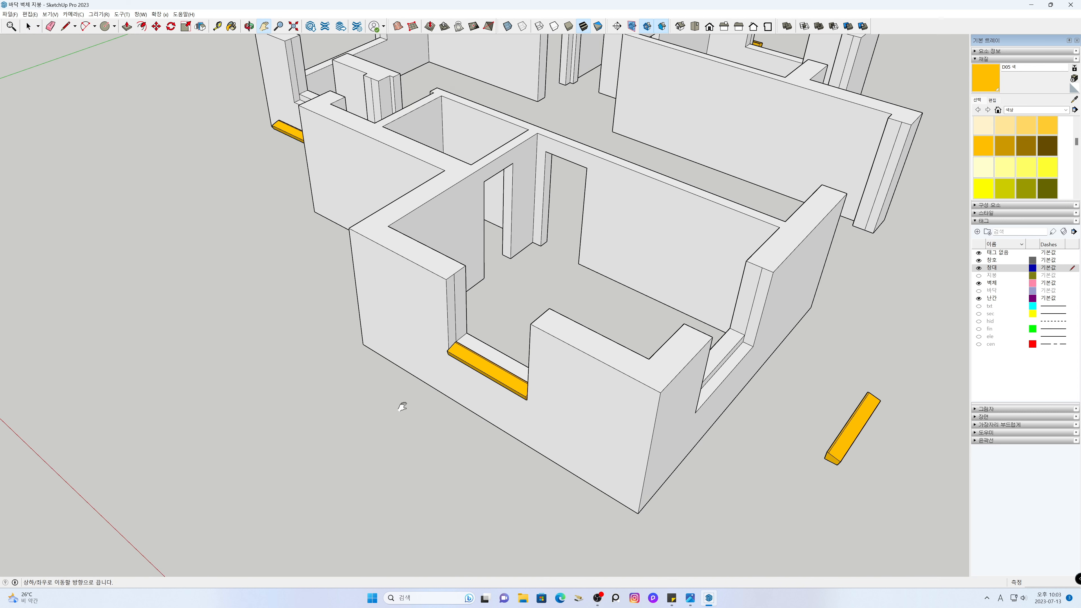
left_click_drag(332, 397, 408, 497)
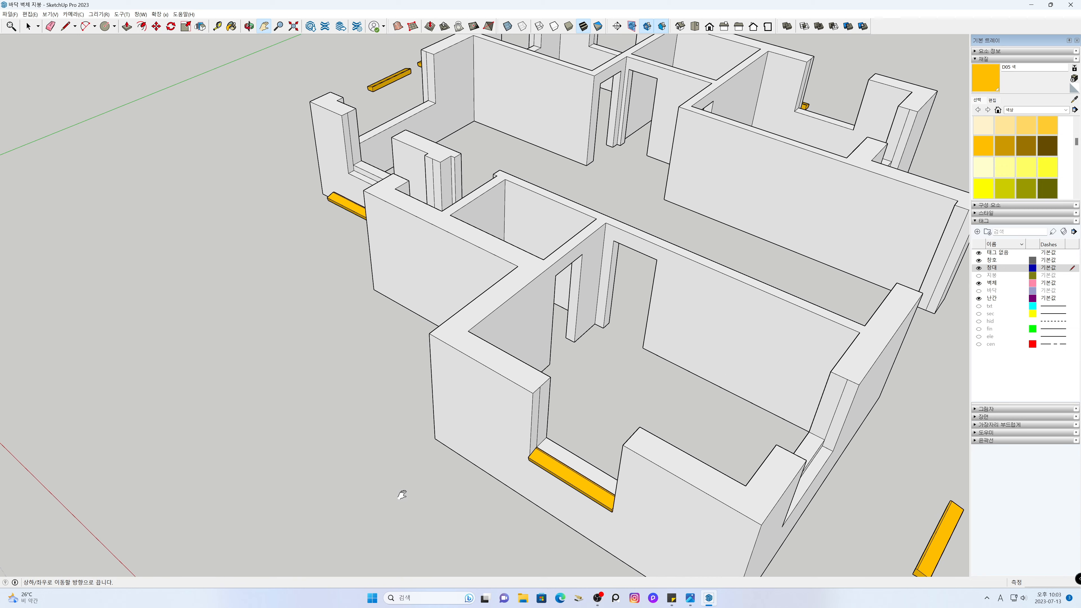
left_click_drag(284, 392, 400, 496)
scroll(402, 383, "up", 5)
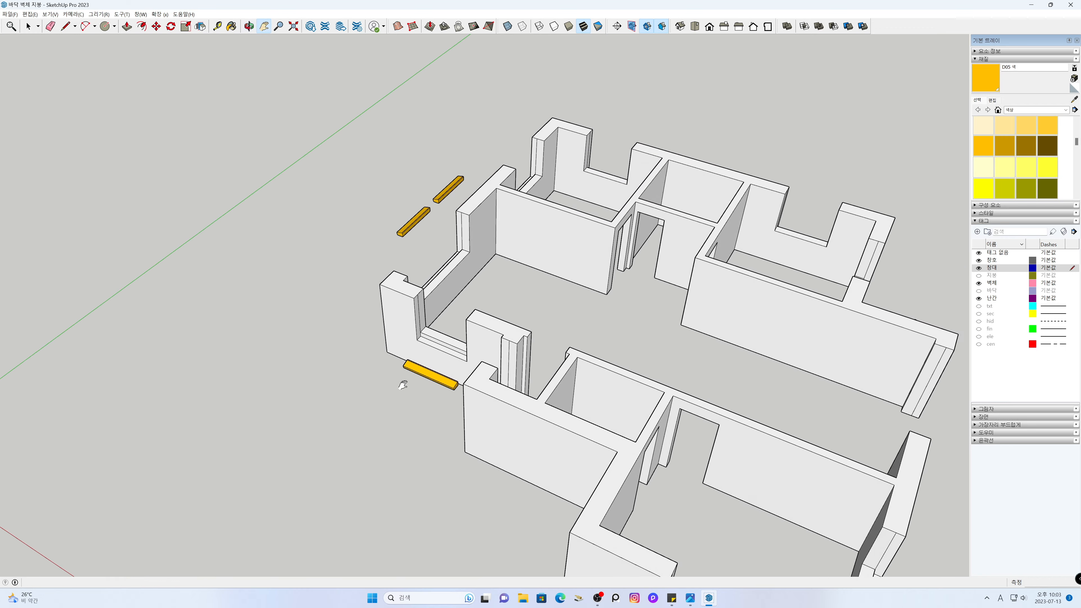
key("space")
left_click(439, 365)
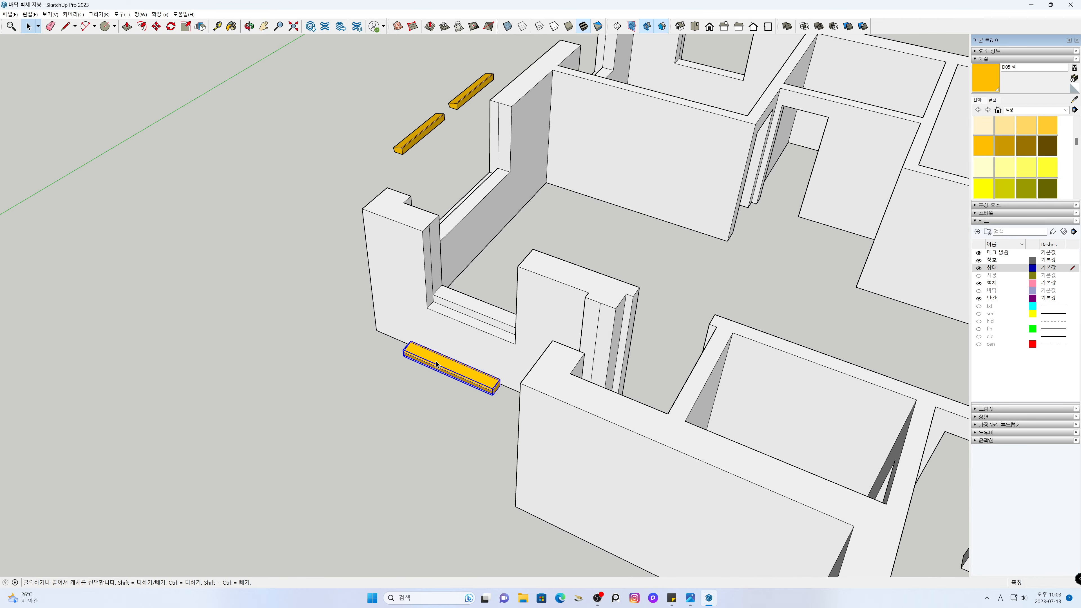
scroll(434, 401, "up", 2)
key("m")
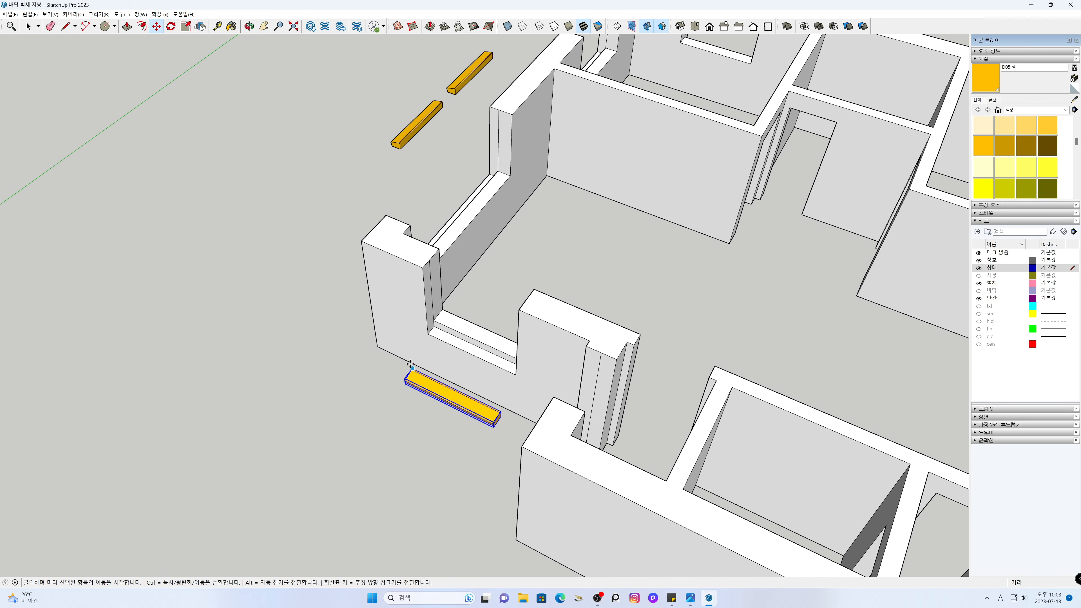
left_click(410, 366)
left_click(429, 320)
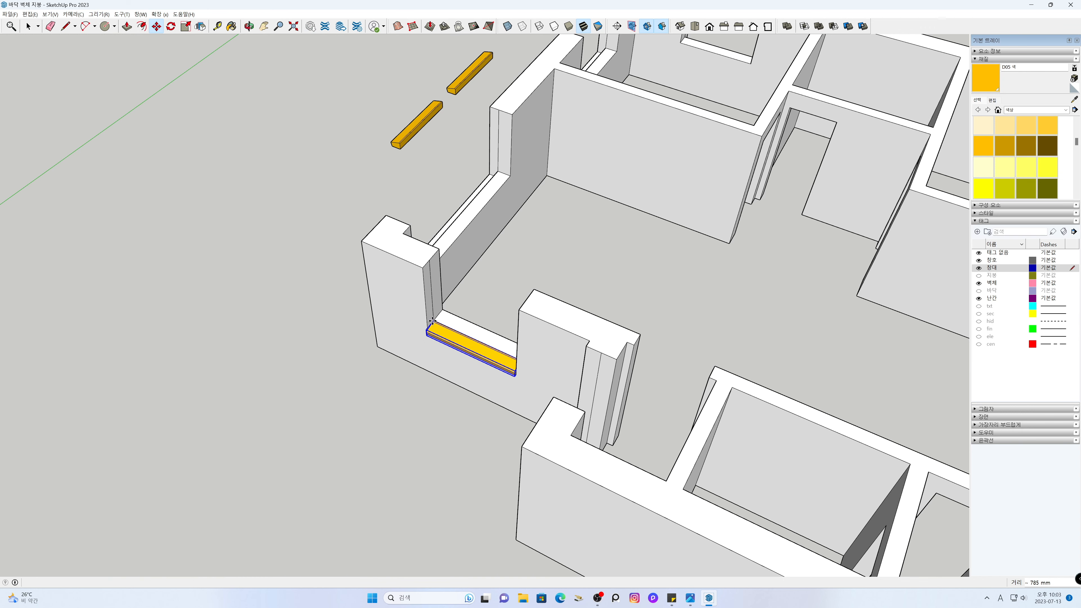
key("space")
left_click(360, 385)
- Open the loose sill nearest the wide window opening and extend its end face by 1500 mm with Push/Pull
middle_click_drag(360, 385, 694, 419)
middle_click_drag(361, 355, 528, 476, "shift")
scroll(523, 472, "up", 2)
key("space")
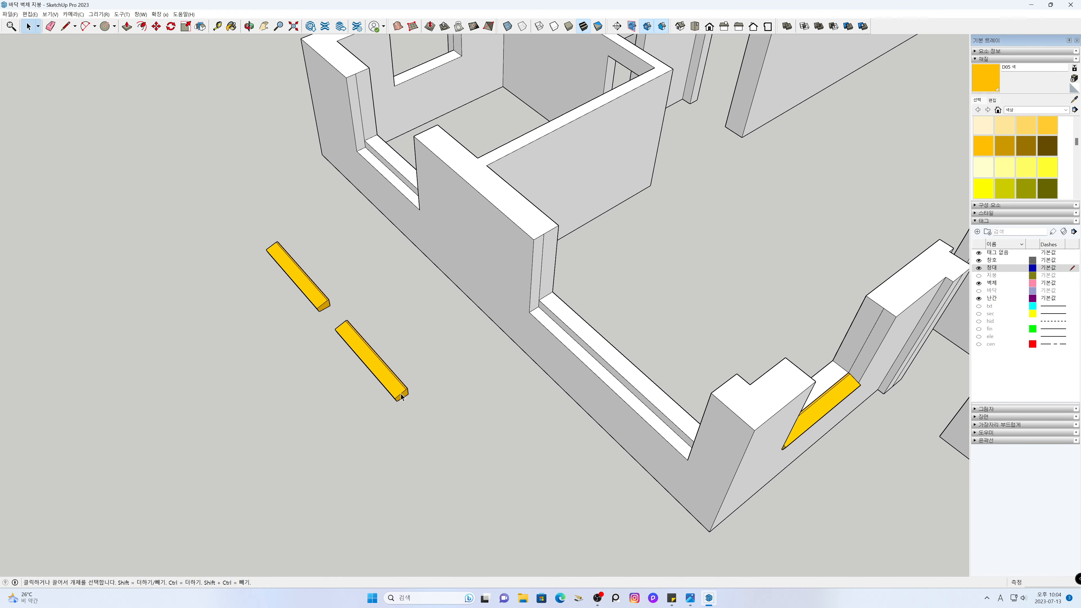
double_click(394, 389)
left_click(406, 400)
left_click(405, 398)
key("p")
left_click(405, 398)
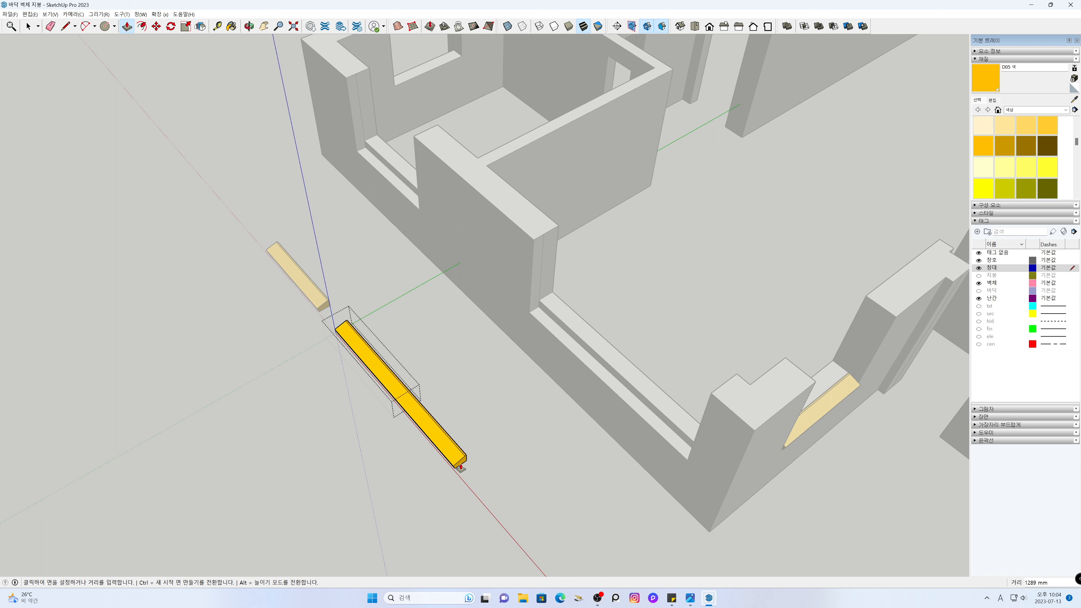
double_click(449, 461)
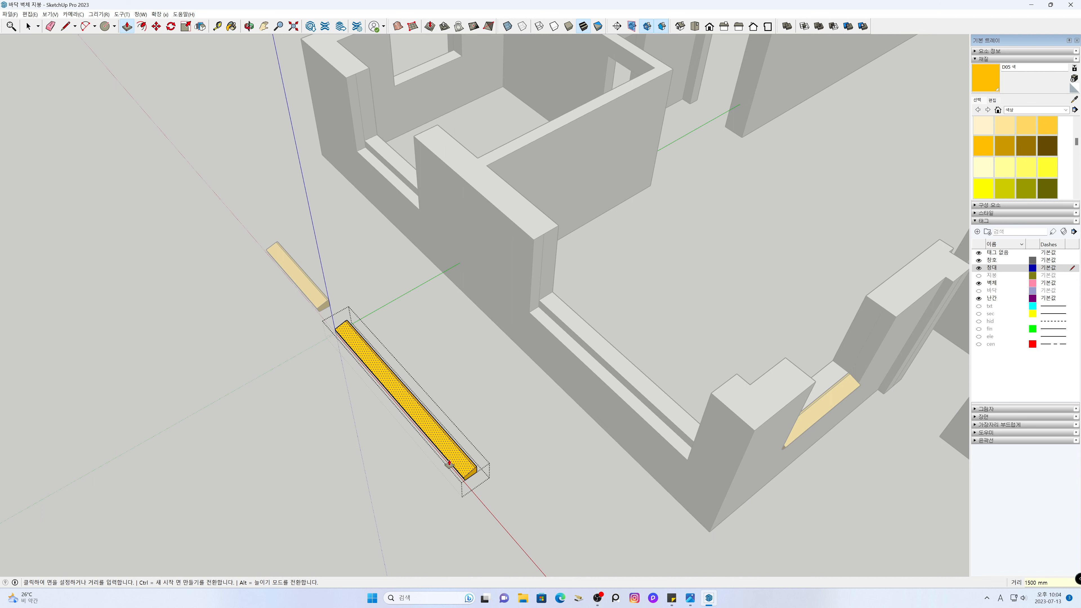
key("space")
left_click(489, 424)
- Move the lengthened sill from its upper back corner onto the ledge corner of the wide window opening
left_click(417, 422)
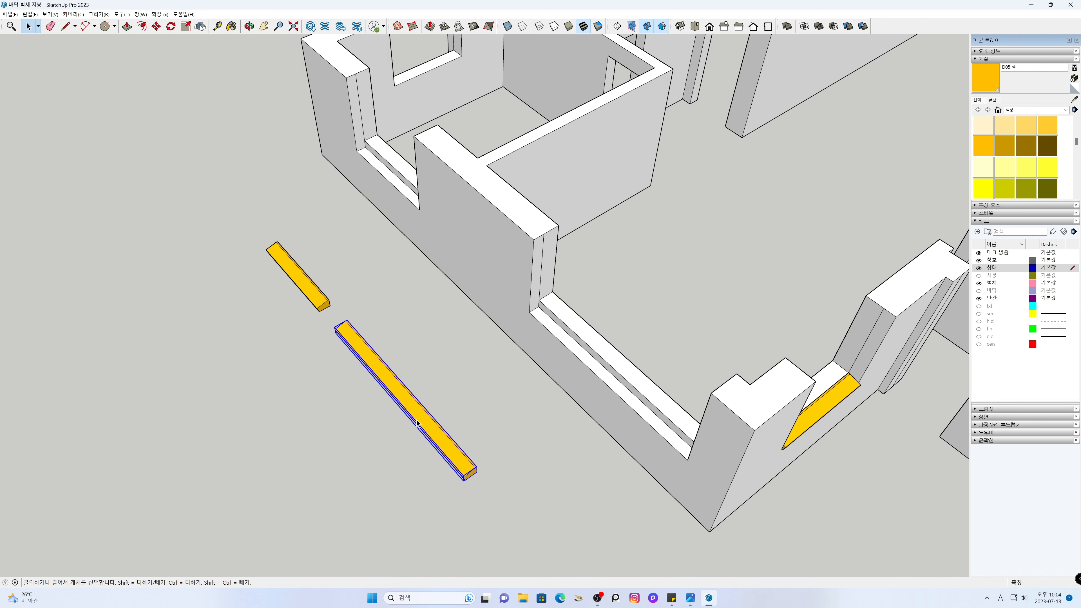
key("m")
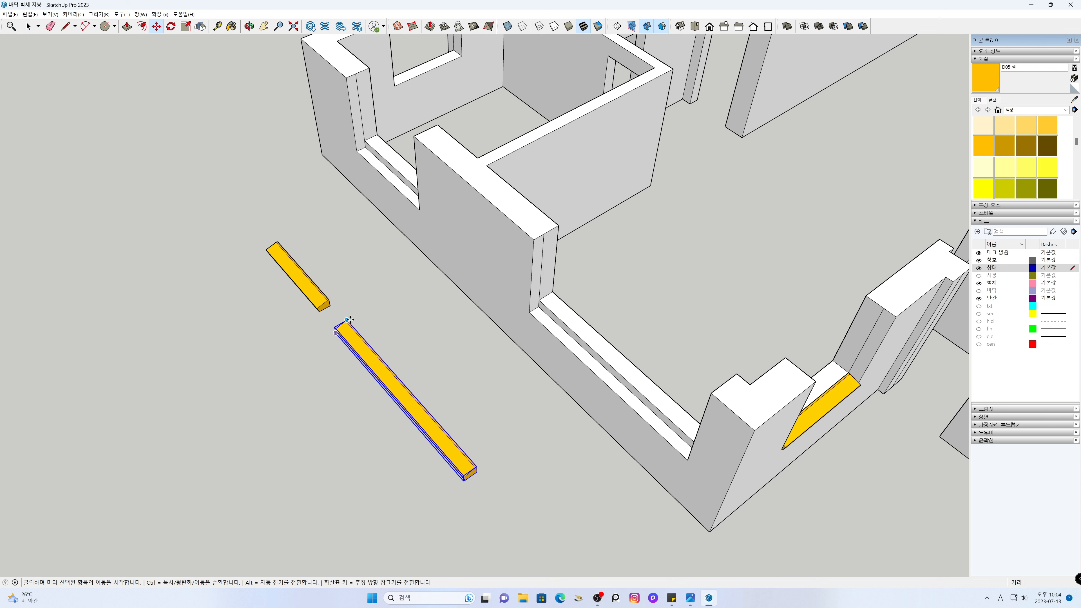
left_click(349, 320)
left_click(529, 305)
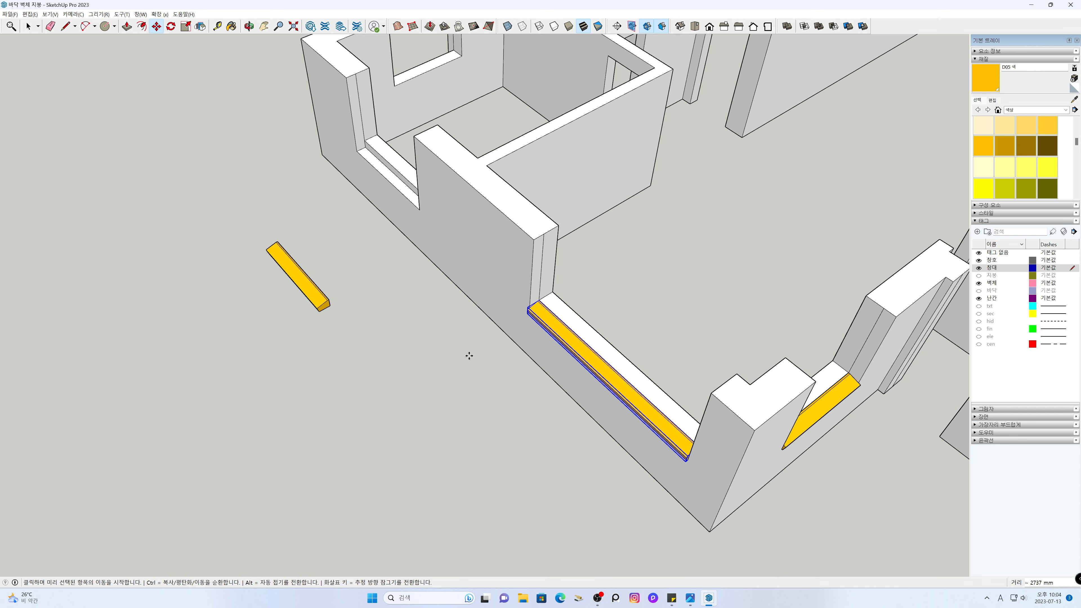
key("space")
left_click(453, 365)
- Open the remaining loose sill along this wall and lengthen it slightly by pulling out its end face
key("h")
left_click_drag(353, 345, 438, 463)
key("space")
middle_click_drag(463, 472, 436, 395)
double_click(432, 392)
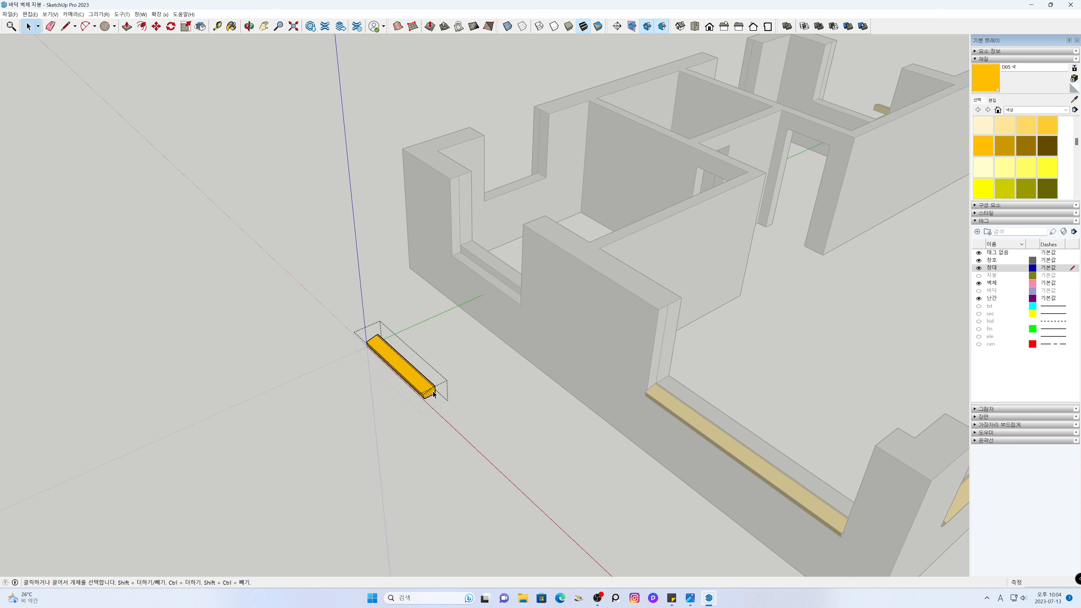
key("p")
left_click(433, 392)
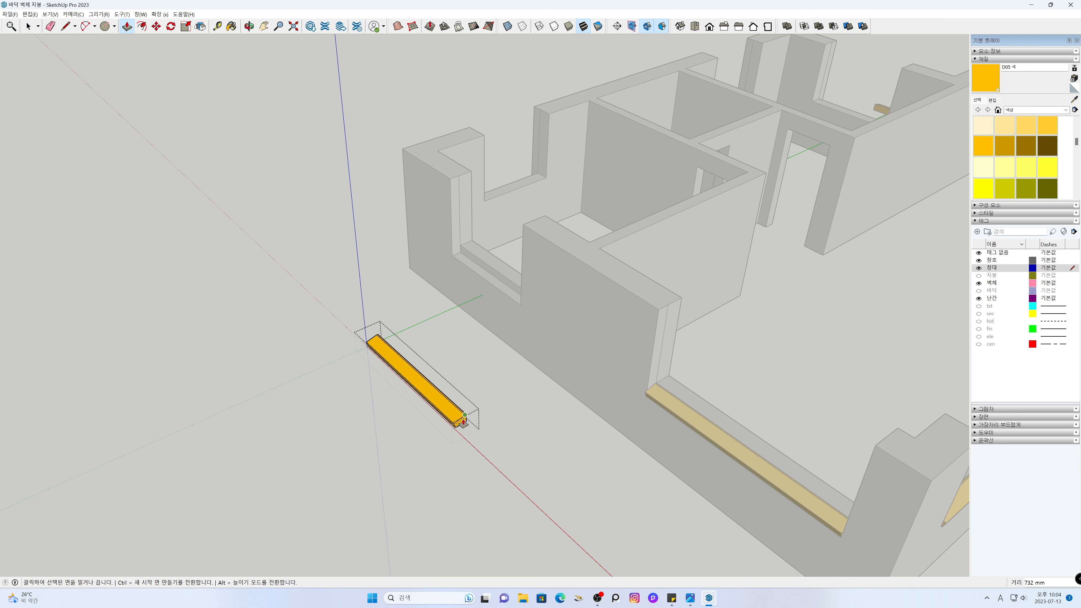
key("Return")
key("space")
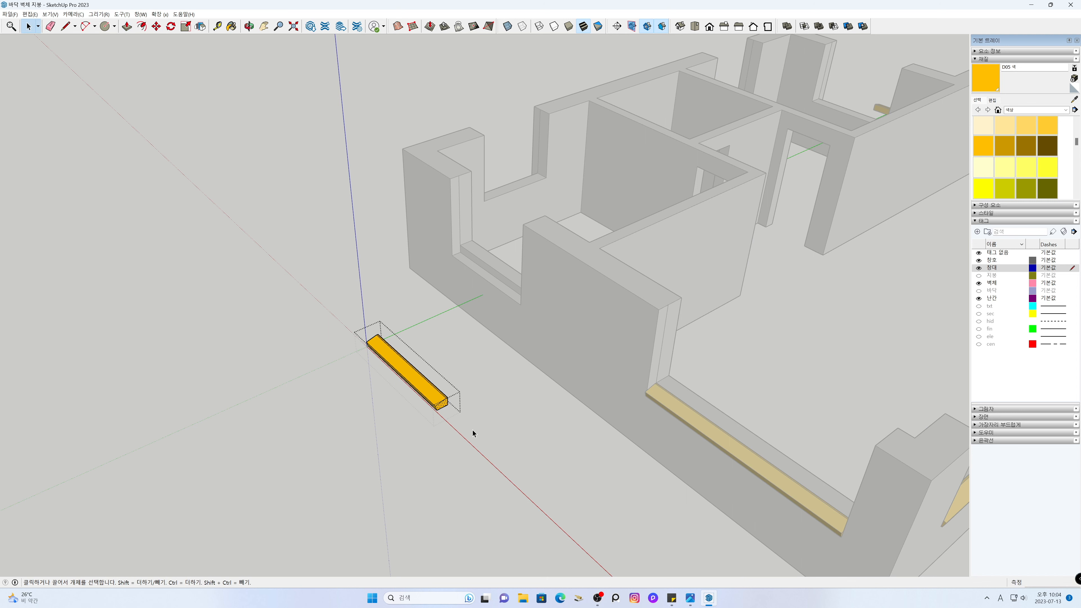
left_click(472, 430)
- Move the extended sill from its upper back corner onto the ledge corner of the corner room's window
left_click(430, 391)
key("m")
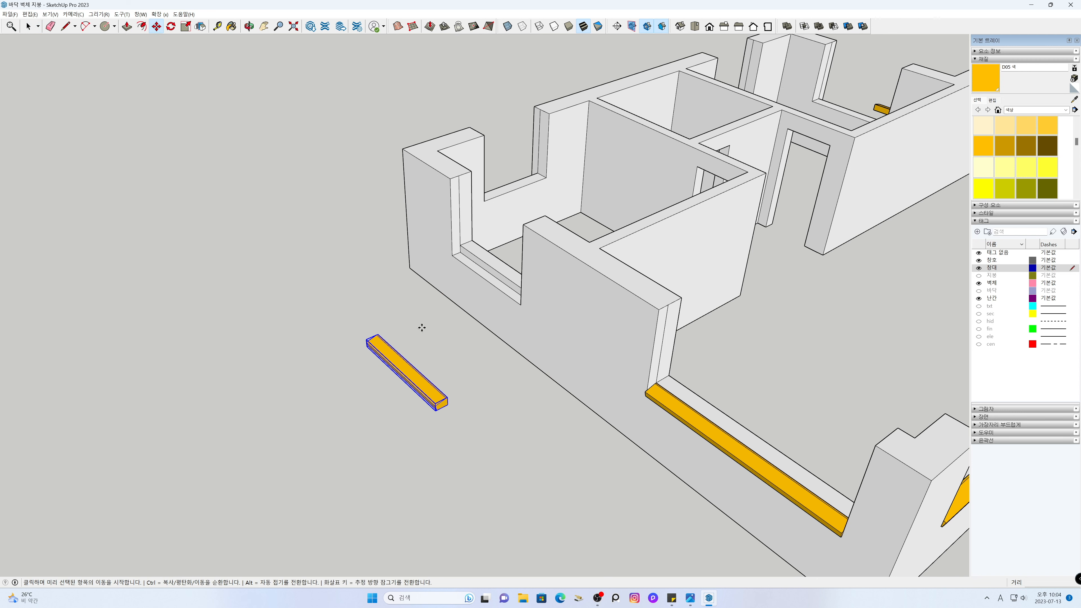
middle_click_drag(401, 341, 401, 363)
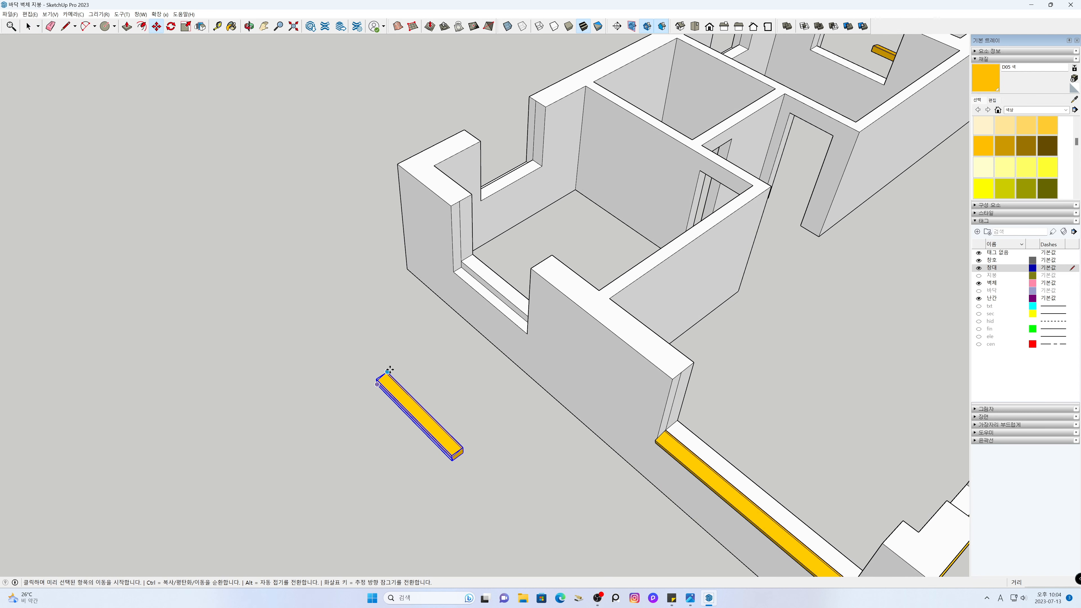
left_click(389, 369)
left_click(462, 260)
key("space")
left_click(407, 331)
scroll(468, 263, "up", 3)
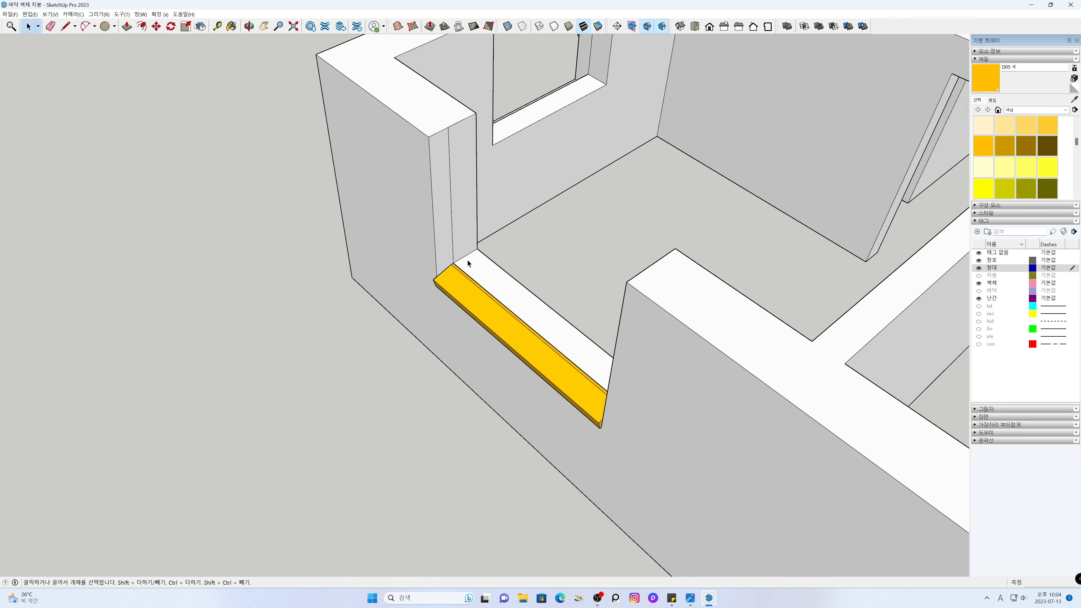
- On the adjacent outer wall, move the sill nearest the house corner onto the ledge corner of the corner room's window
scroll(466, 260, "down", 6)
middle_click_drag(447, 361, 862, 401)
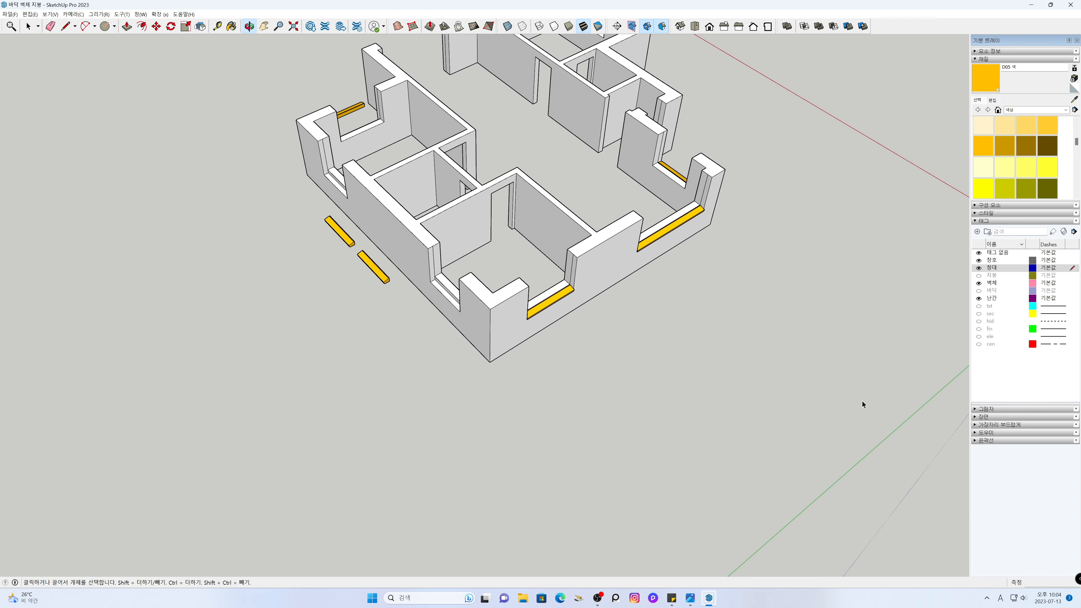
key("h")
left_click_drag(424, 349, 560, 458)
scroll(529, 368, "up", 4)
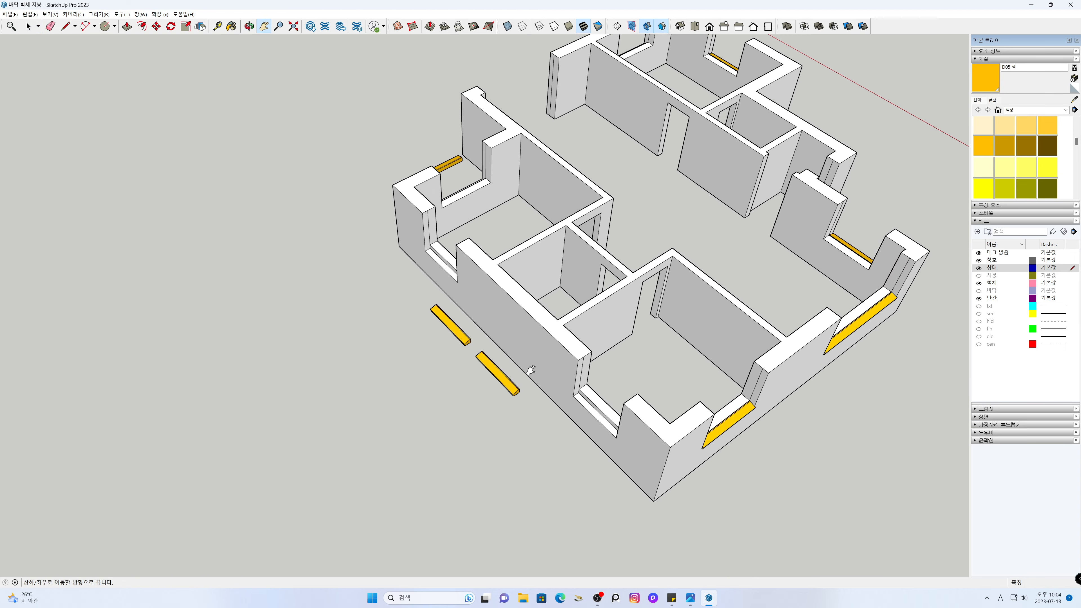
scroll(528, 374, "up", 2)
key("space")
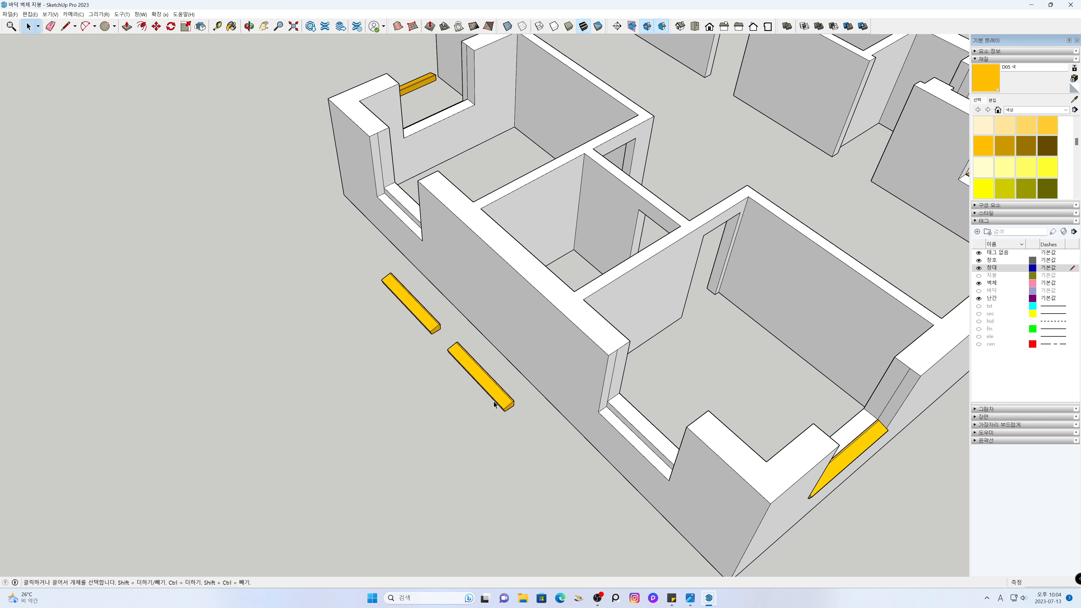
key("m")
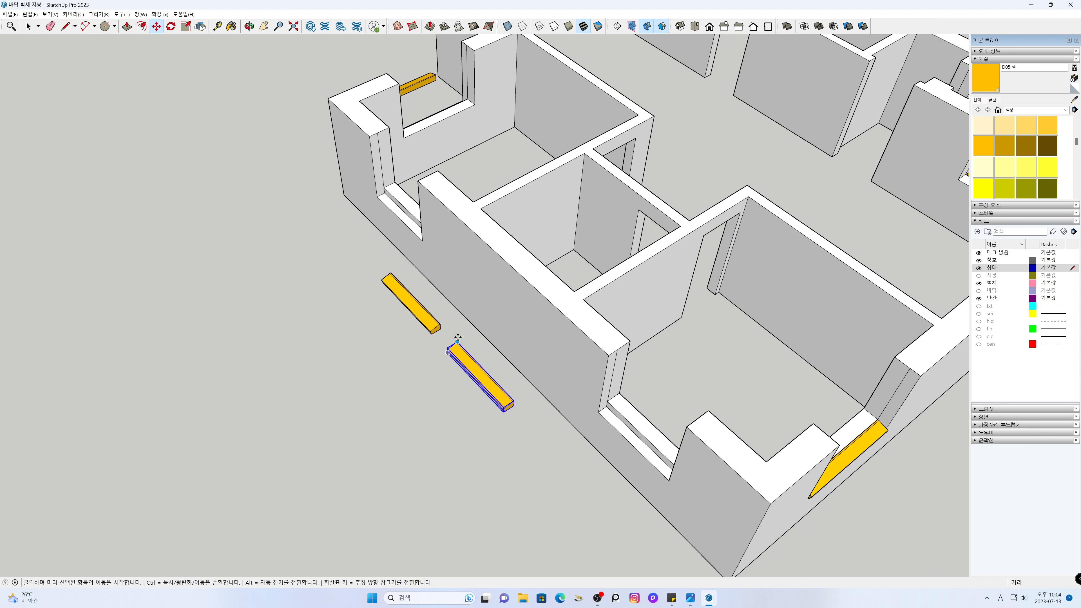
middle_click_drag(482, 367, 482, 375)
scroll(483, 374, "up", 4)
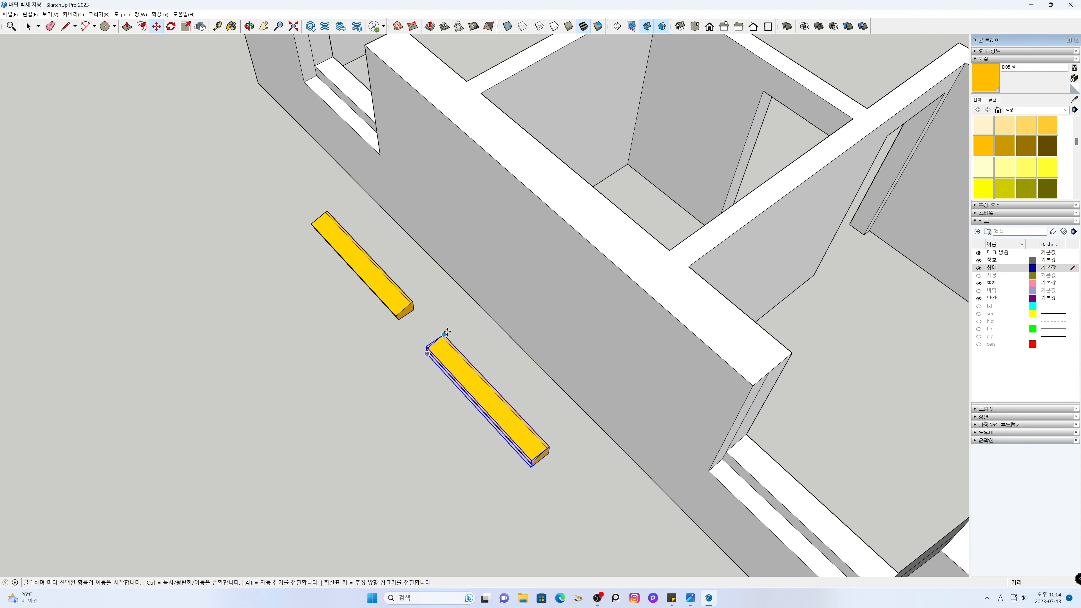
left_click(443, 334)
left_click(726, 454)
key("space")
- Move the other loose sill along this wall onto the ledge corner of the window at its far end
scroll(472, 356, "down", 3)
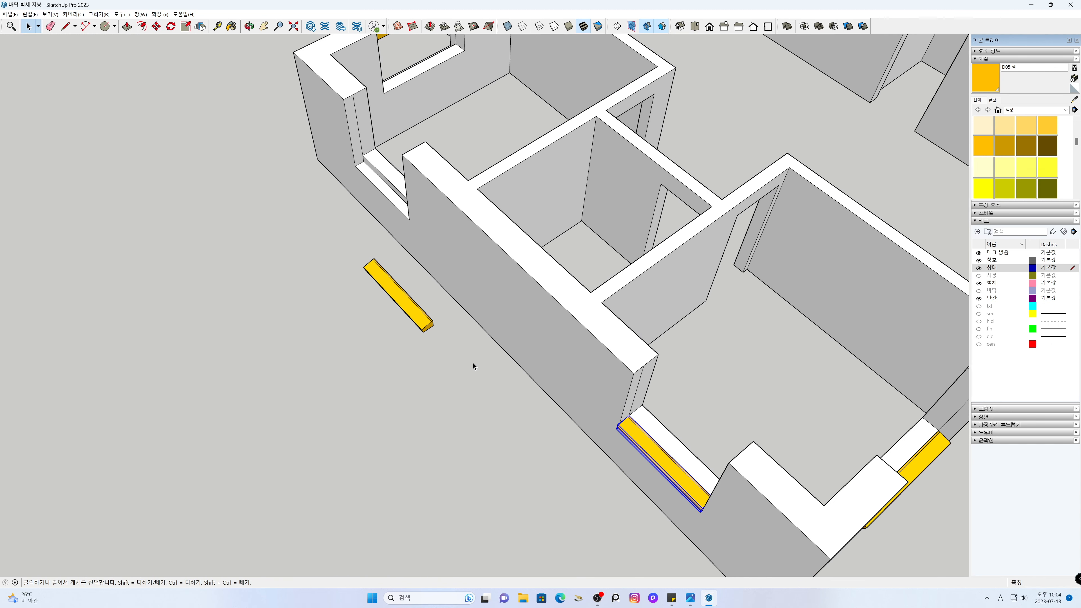
key("h")
left_click_drag(468, 372, 593, 527)
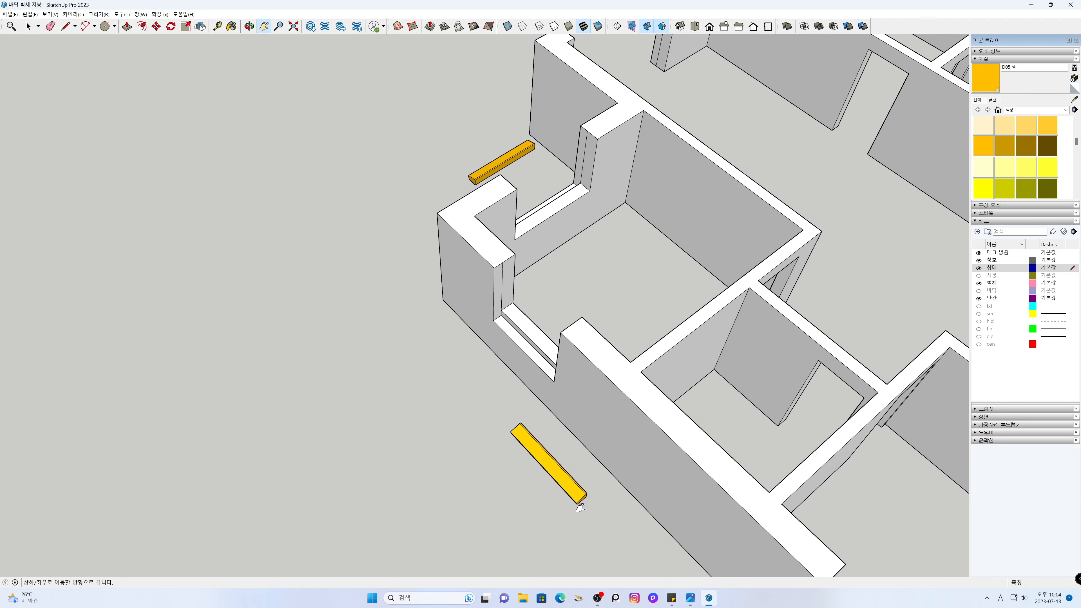
scroll(558, 457, "up", 2)
scroll(558, 458, "up", 1)
key("space")
left_click(549, 454)
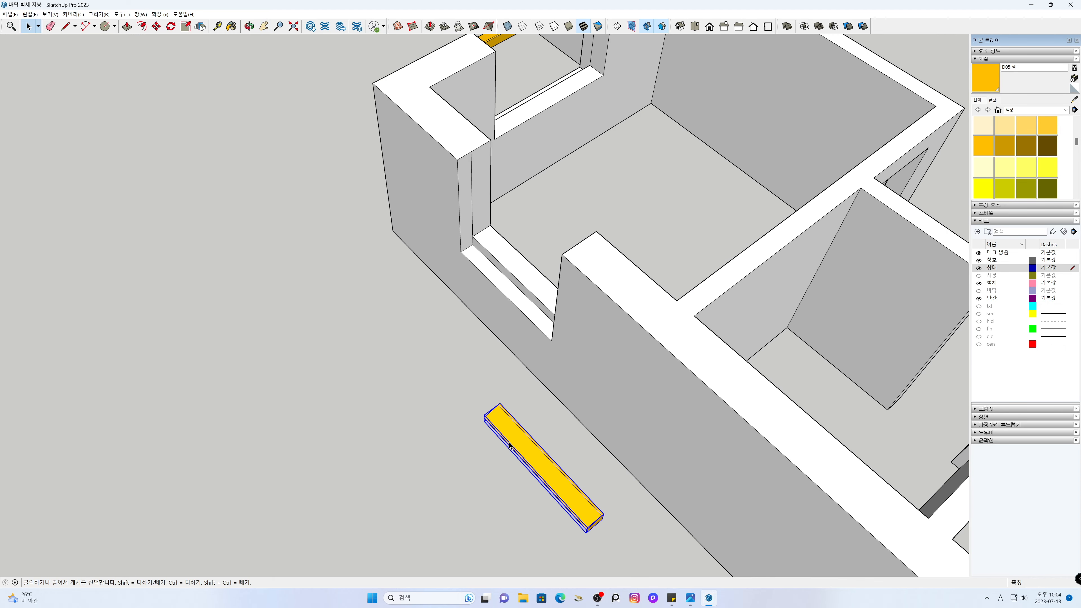
key("m")
left_click(500, 404)
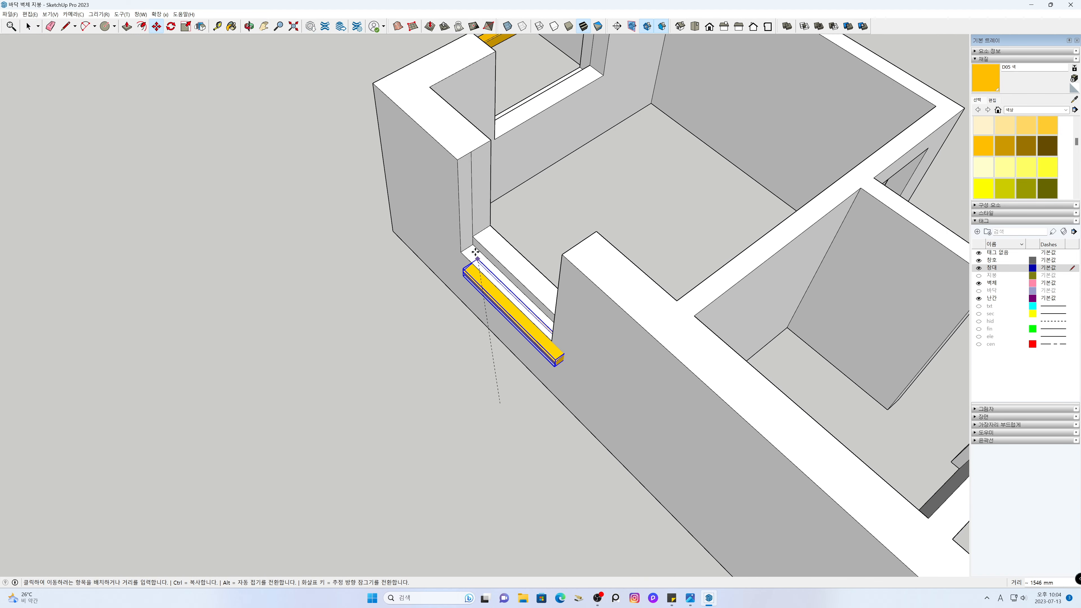
left_click(473, 236)
key("space")
left_click(406, 357)
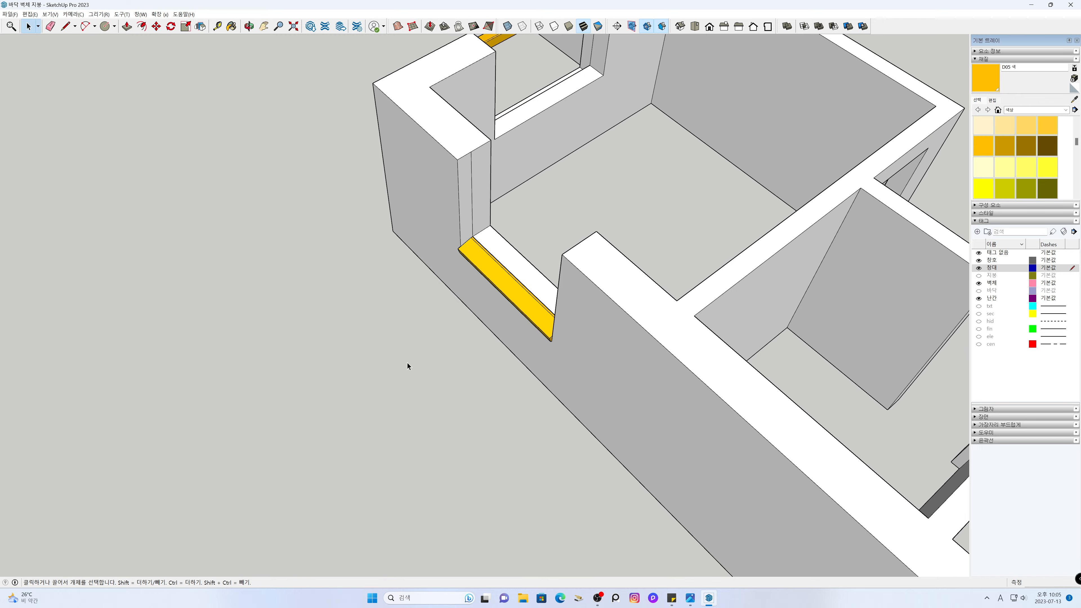
- Move the loose sill beside the projecting wall onto the ledge corner of the adjacent room's window opening
scroll(408, 364, "down", 1)
scroll(410, 365, "down", 5)
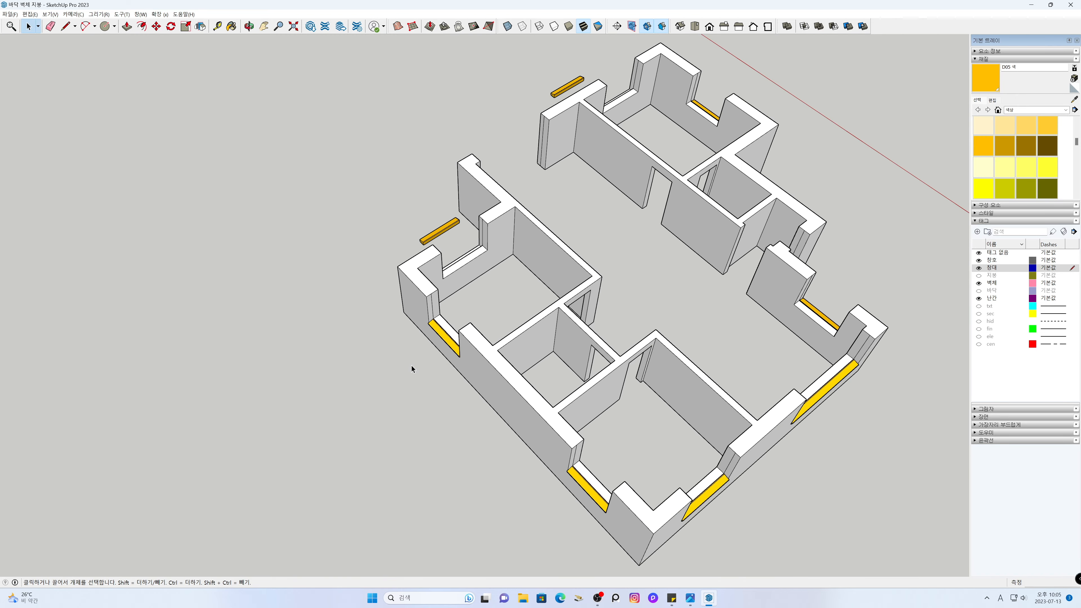
middle_click_drag(258, 403, 662, 386)
middle_click_drag(529, 361, 559, 411, "shift")
scroll(559, 411, "up", 3)
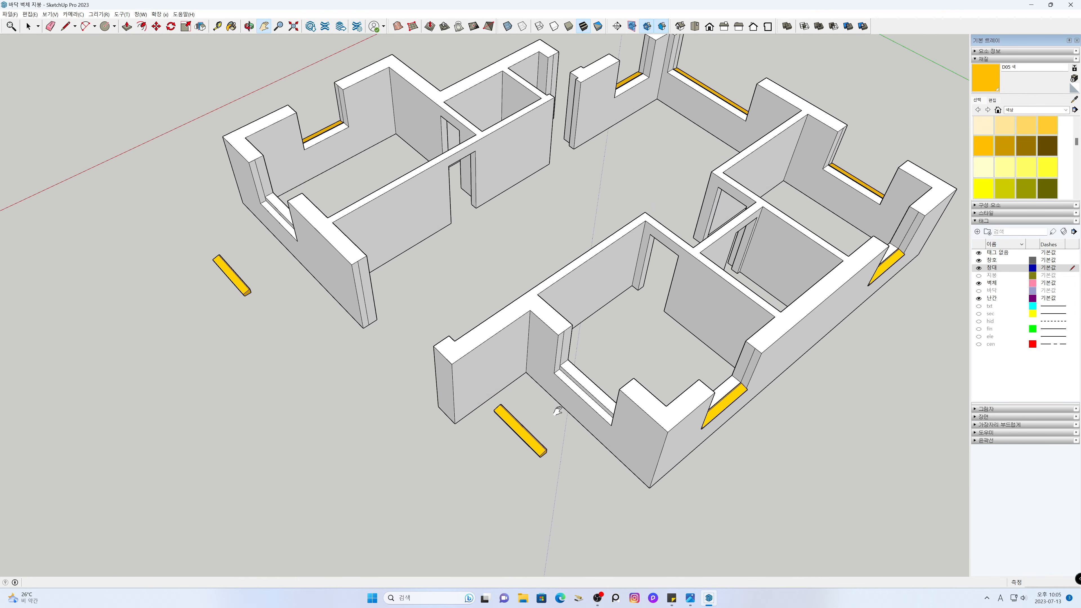
scroll(508, 430, "up", 5)
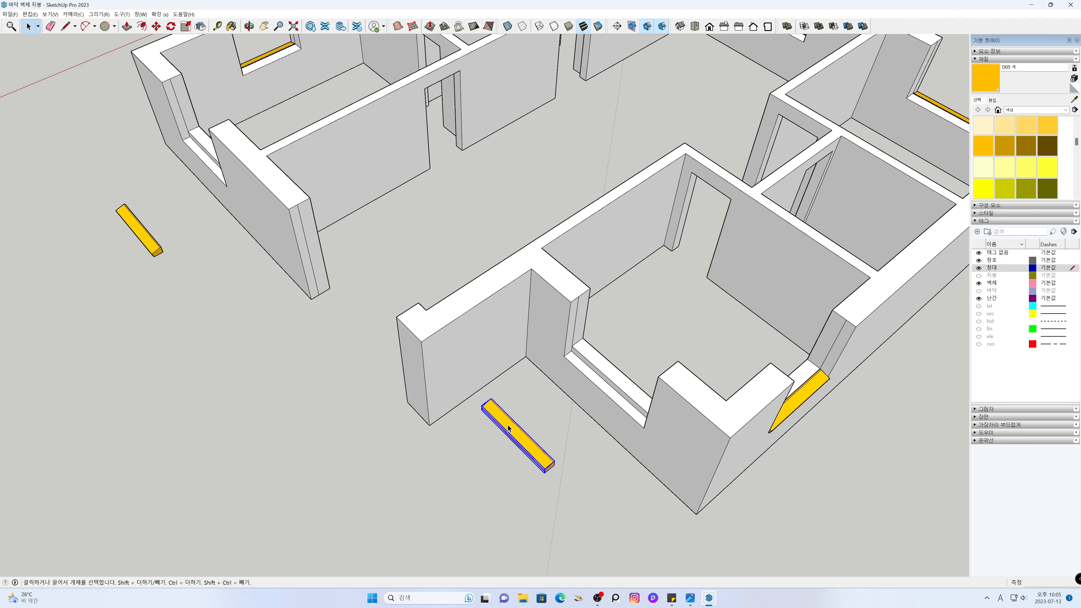
key("m")
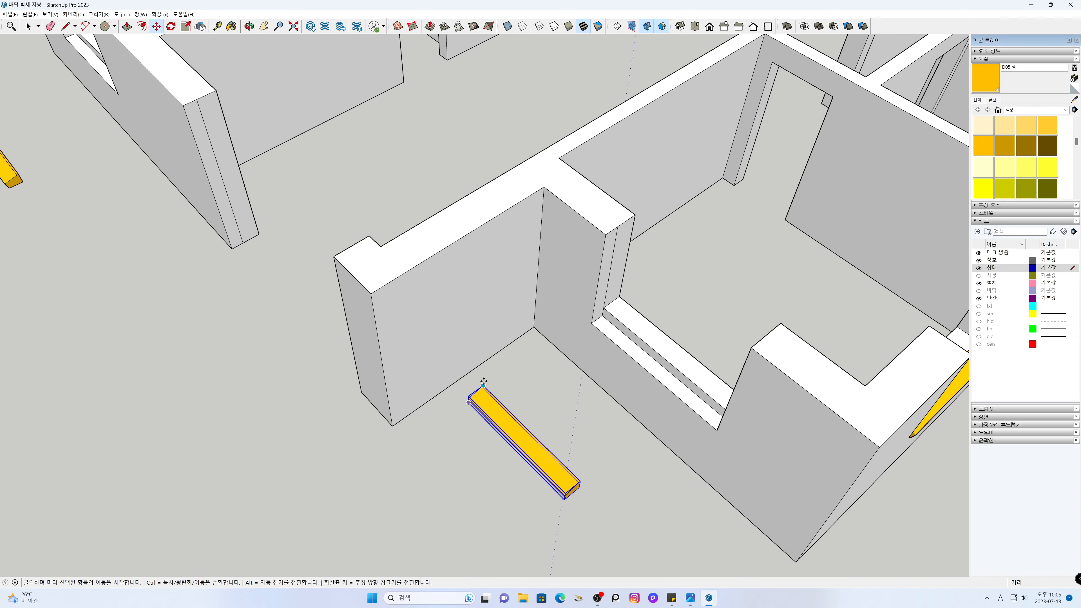
left_click(483, 386)
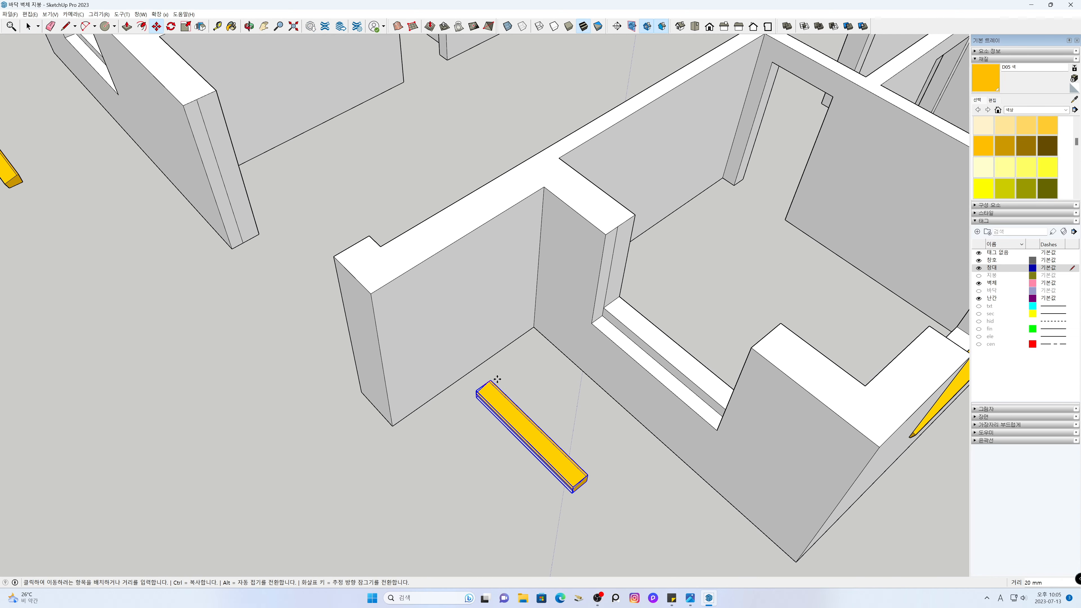
left_click(604, 306)
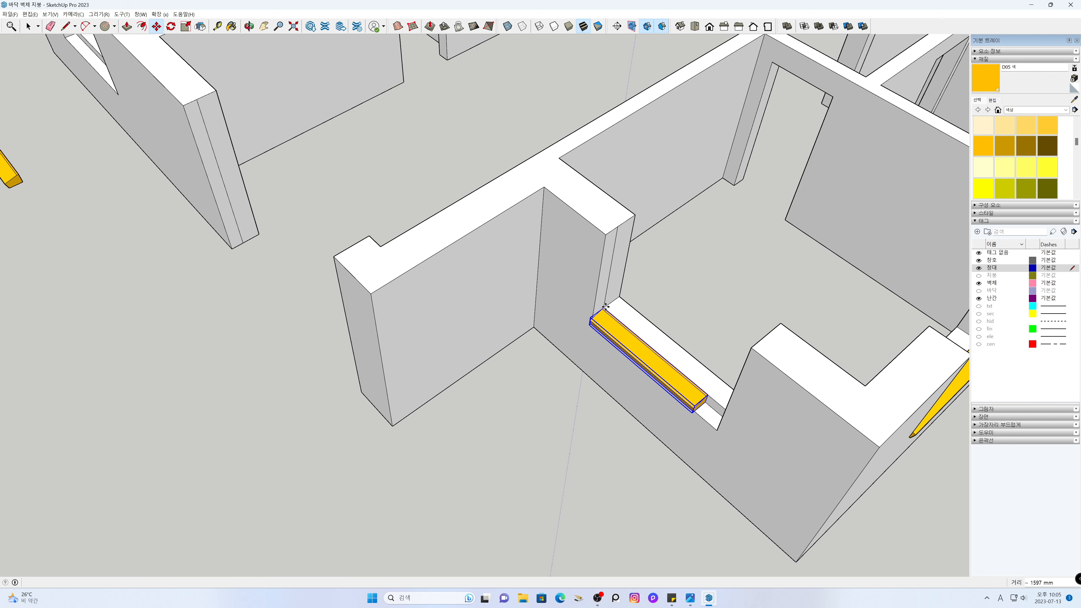
- Extend the end face of the sill beside the projecting wall with Push/Pull so it fills the window opening's width
middle_click_drag(617, 467, 480, 400)
key("space")
triple_click(500, 383)
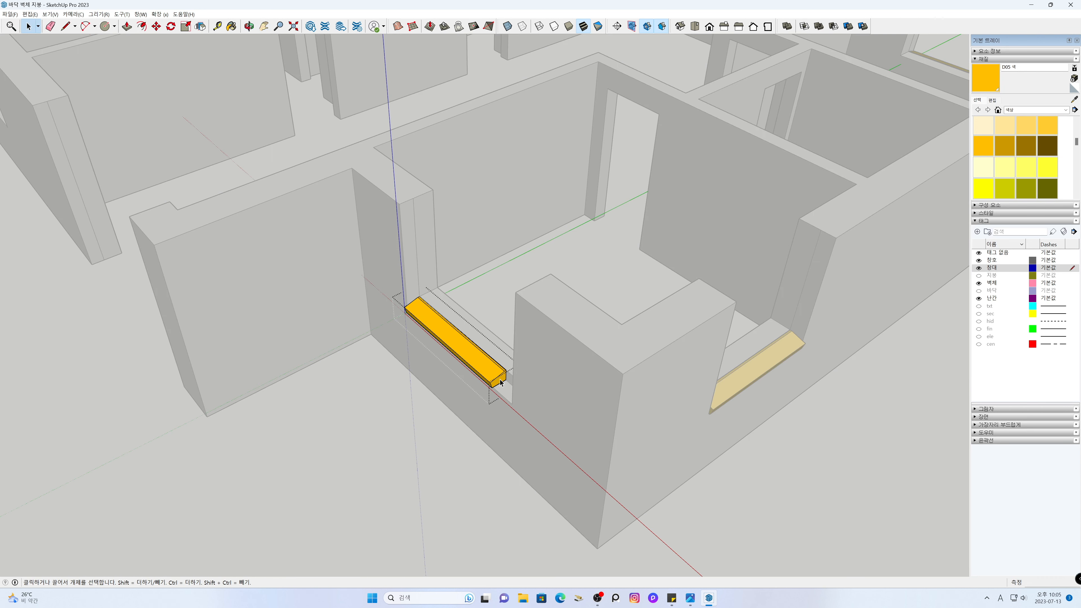
left_click(500, 382)
key("p")
left_click(500, 382)
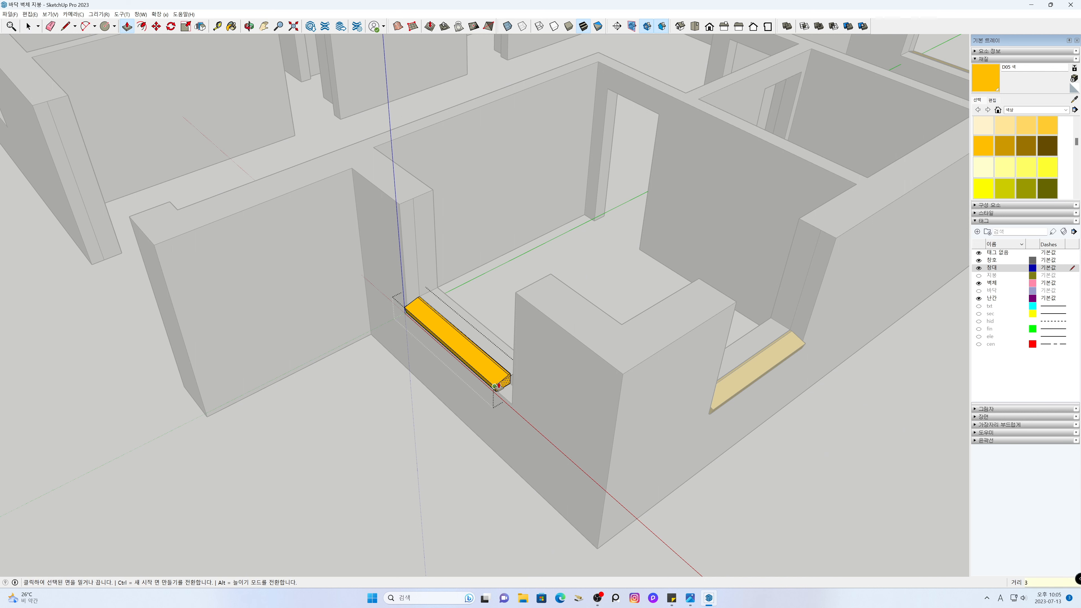
key("Return")
key("space")
left_click(361, 472)
- Lengthen the last loose sill, lying outside the separate wing's outer wall, by pulling its end face out 300 mm
middle_click_drag(292, 475, 621, 532)
scroll(360, 443, "down", 3)
scroll(352, 444, "down", 3)
middle_click_drag(512, 503, 476, 503)
scroll(411, 455, "up", 1)
middle_click_drag(408, 452, 404, 456, "shift")
scroll(404, 455, "down", 4)
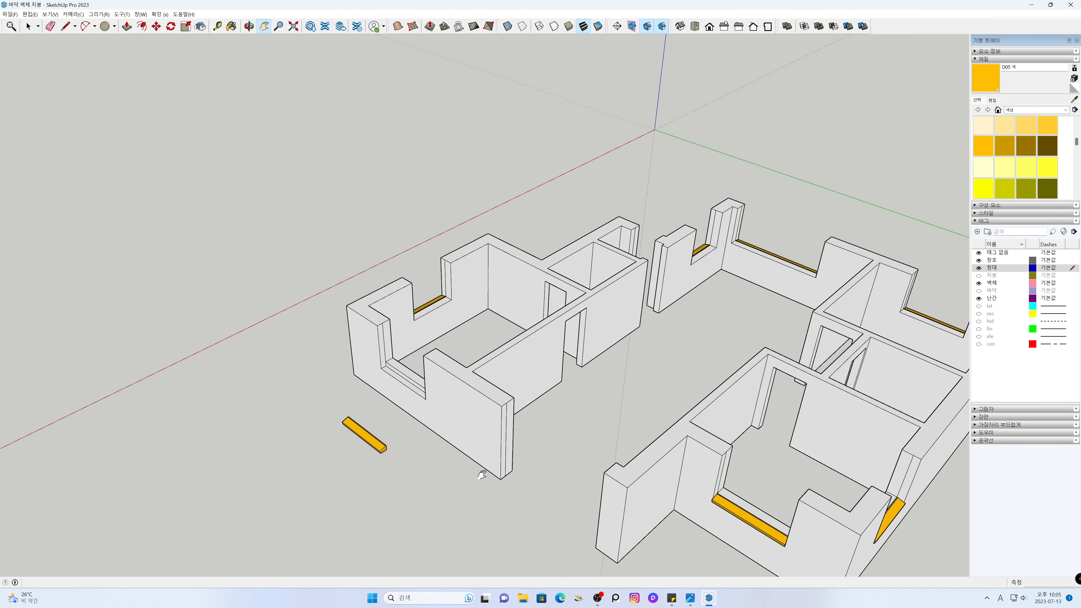
scroll(481, 475, "down", 1)
scroll(483, 475, "up", 5)
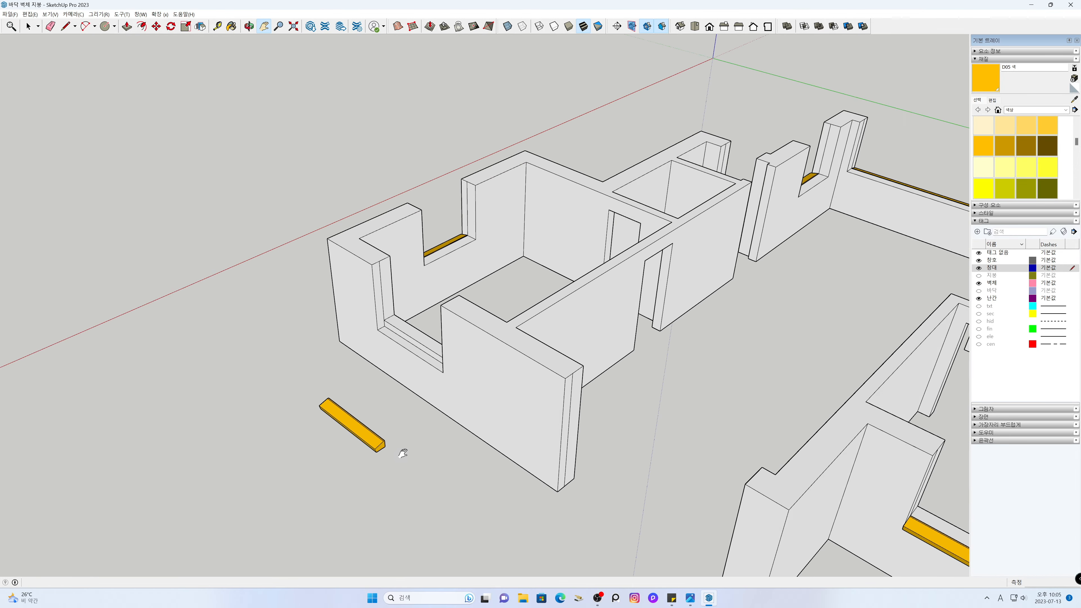
key("space")
double_click(375, 445)
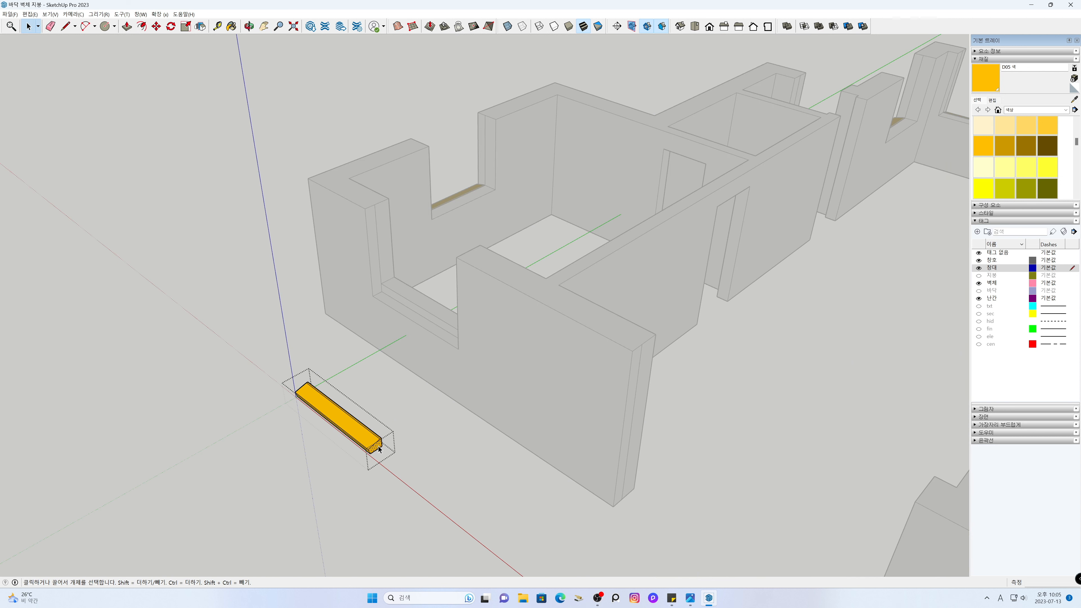
key("p")
left_click(379, 449)
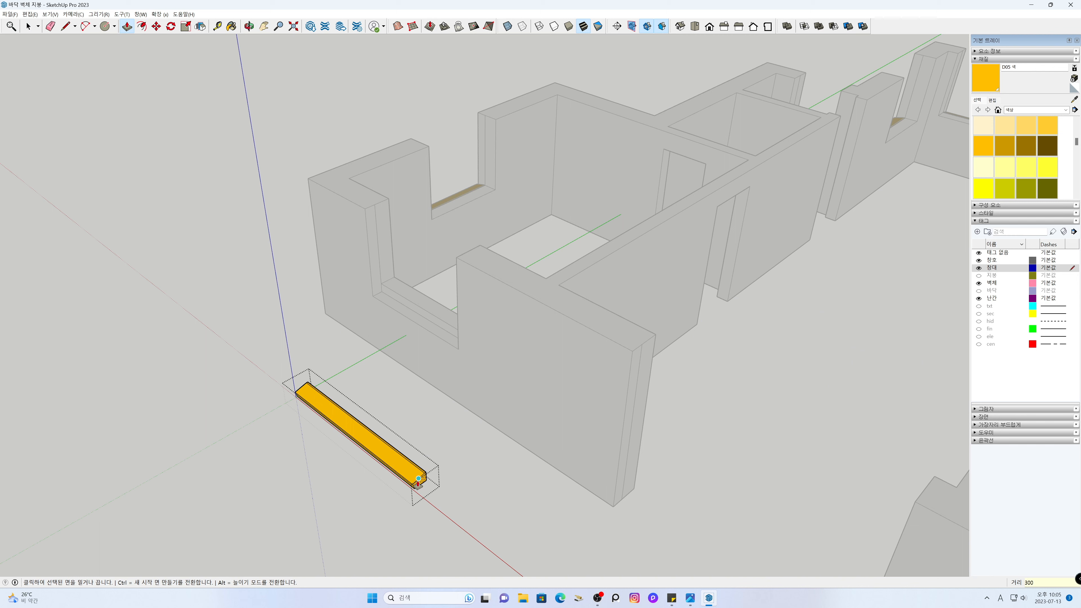
key("Return")
key("space")
left_click(427, 494)
- Move the lengthened sill from its upper back corner onto the ledge corner of the window in the wall beside it
left_click(362, 447)
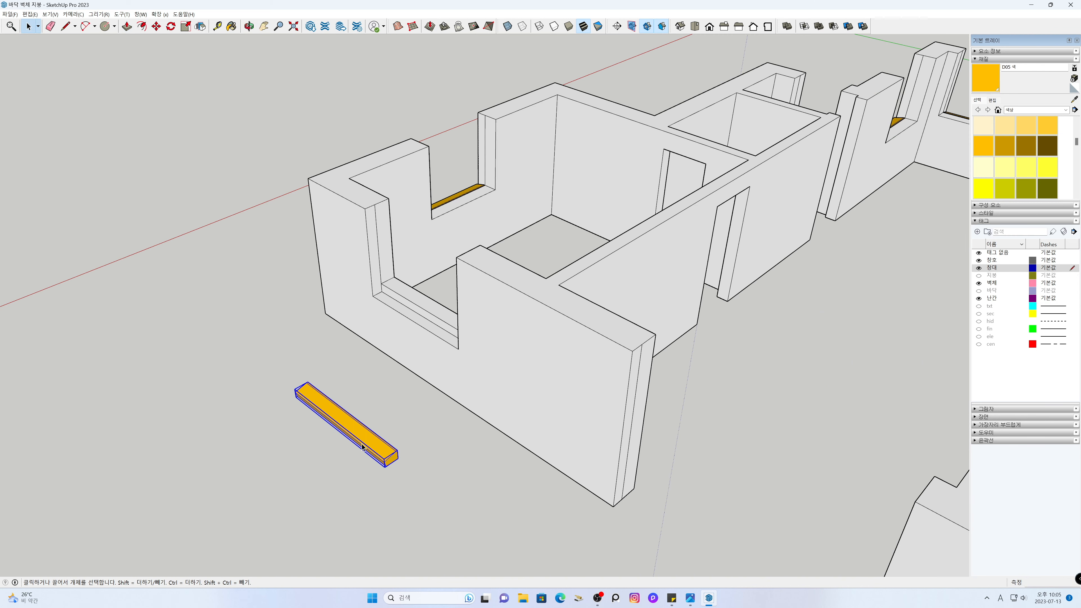
key("m")
middle_click_drag(331, 376, 330, 417)
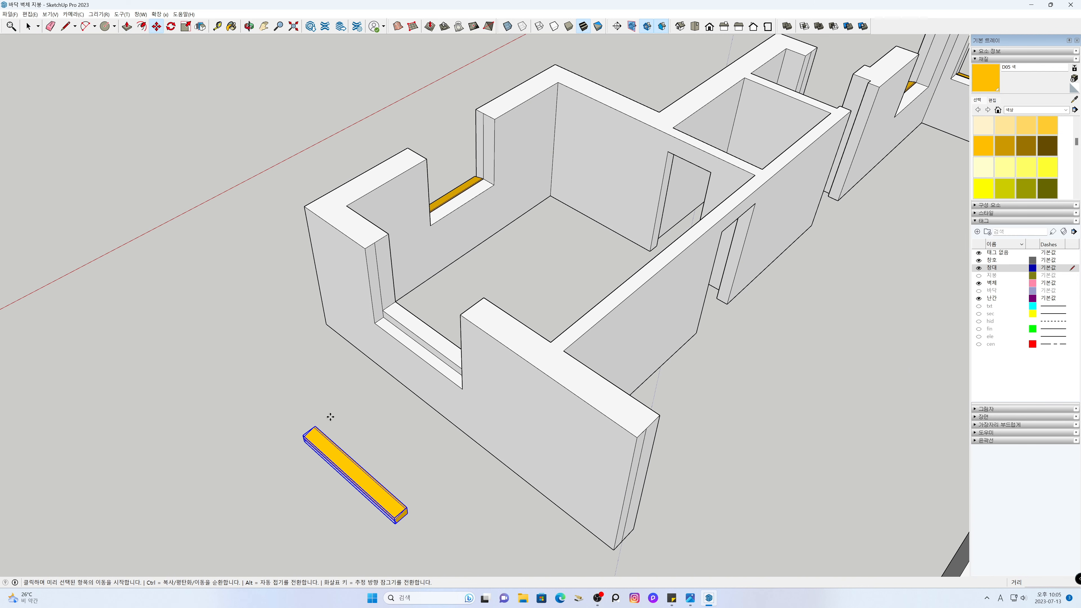
left_click(315, 424)
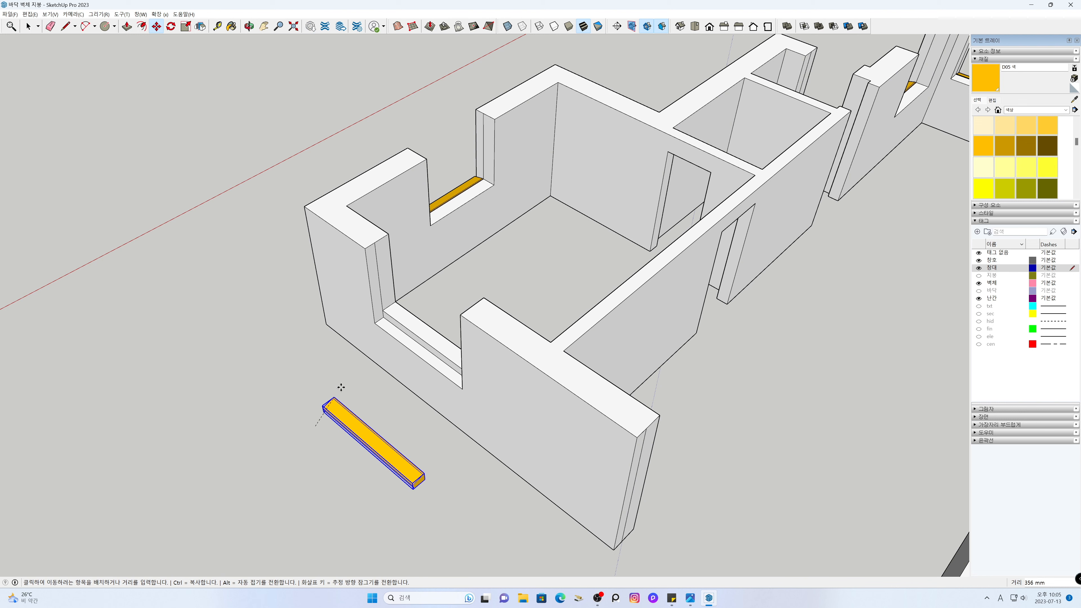
left_click(383, 311)
key("space")
left_click(328, 396)
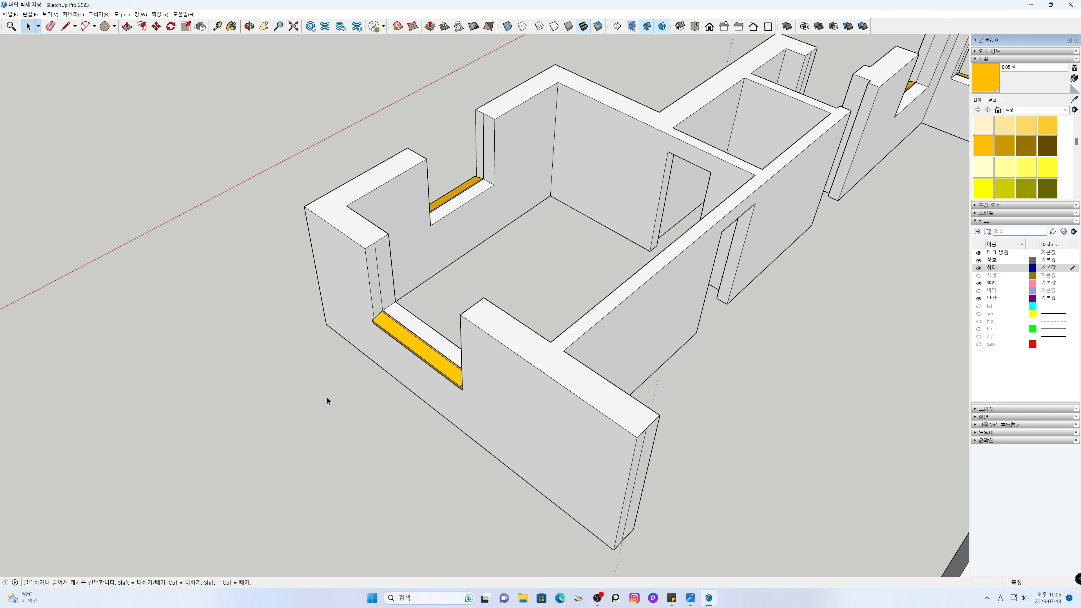
- Look around the whole house to check the sills in all the window openings
scroll(327, 398, "down", 1)
scroll(326, 398, "down", 5)
key("h")
middle_click_drag(496, 383, 824, 363, "shift")
middle_click_drag(256, 431, 702, 404)
middle_click_drag(156, 391, 743, 382)
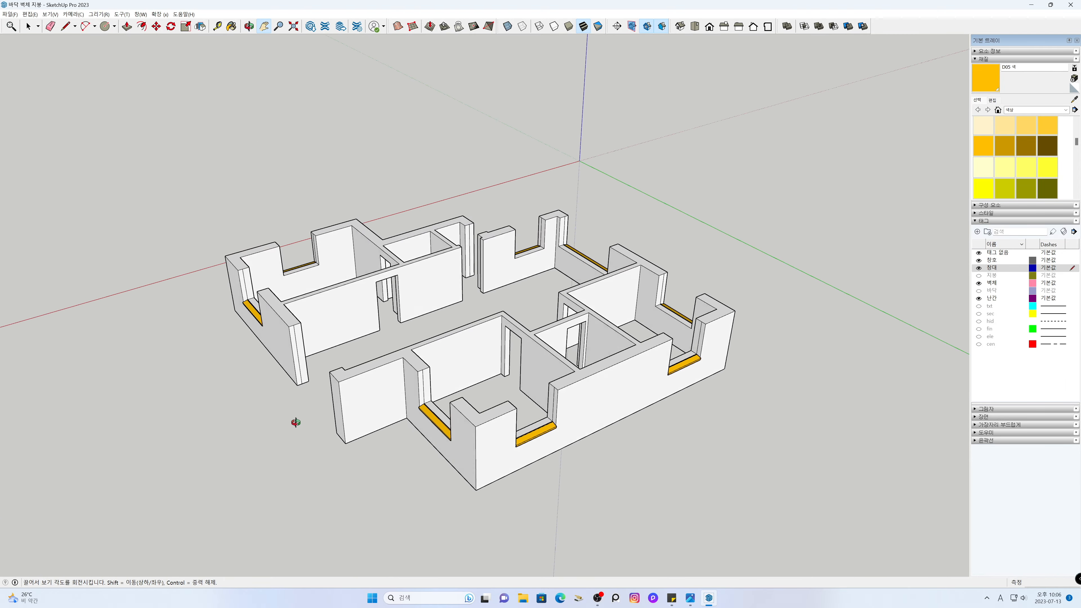
middle_click_drag(280, 421, 370, 437)
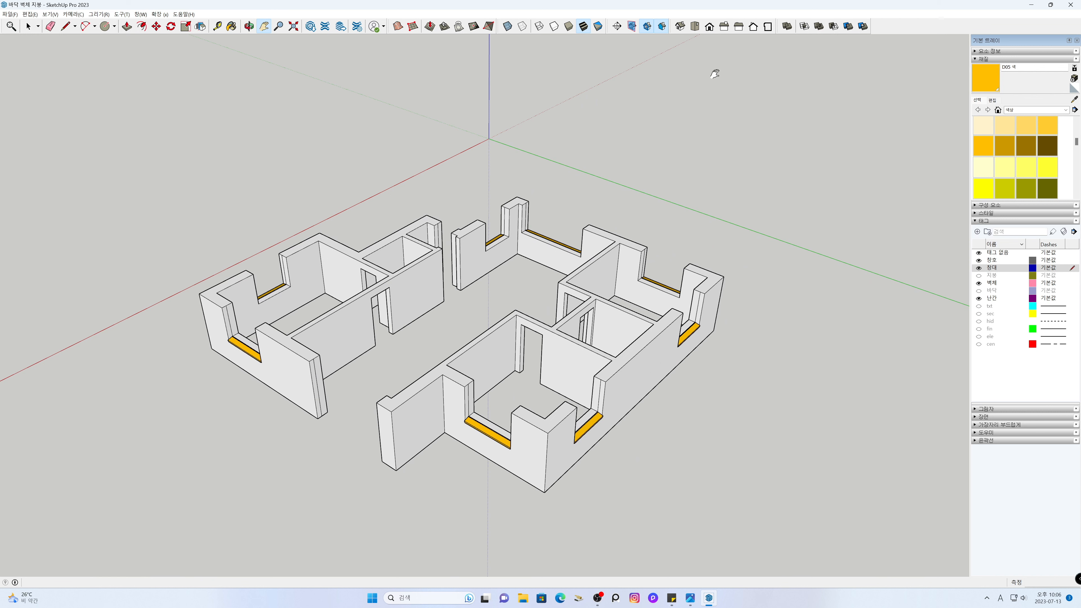
- View the house from directly above in parallel projection and briefly switch X-ray display on and off
left_click(694, 31)
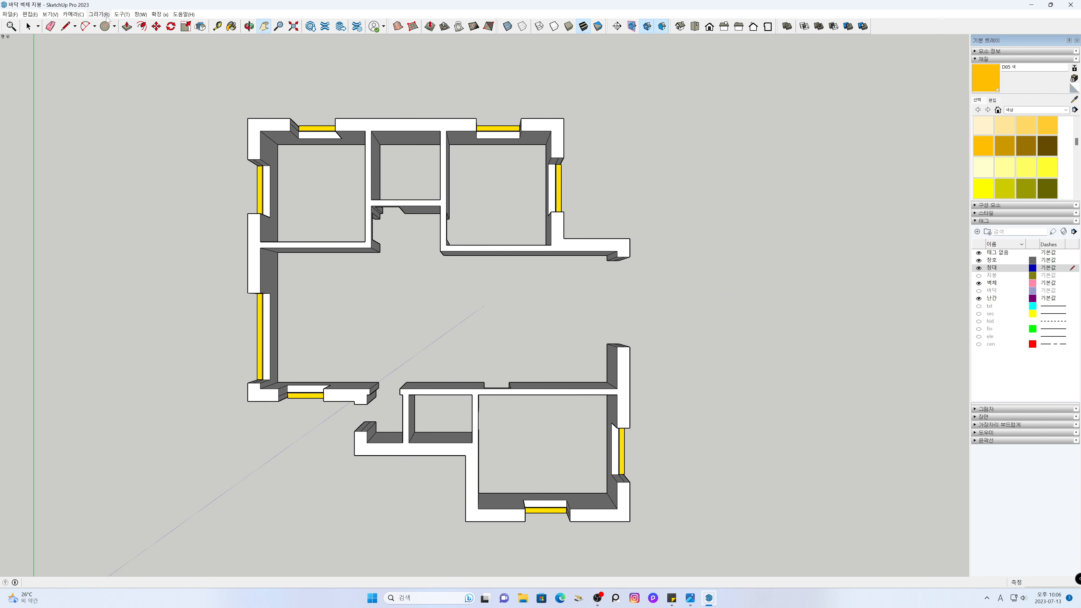
left_click(79, 15)
left_click(87, 52)
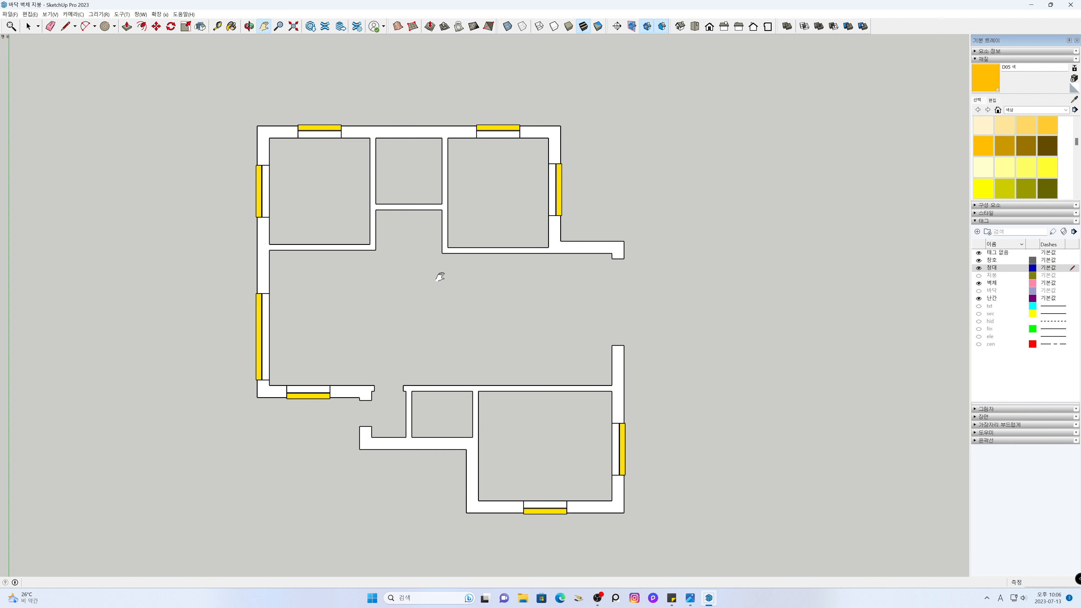
scroll(460, 326, "down", 3)
left_click_drag(464, 335, 521, 331)
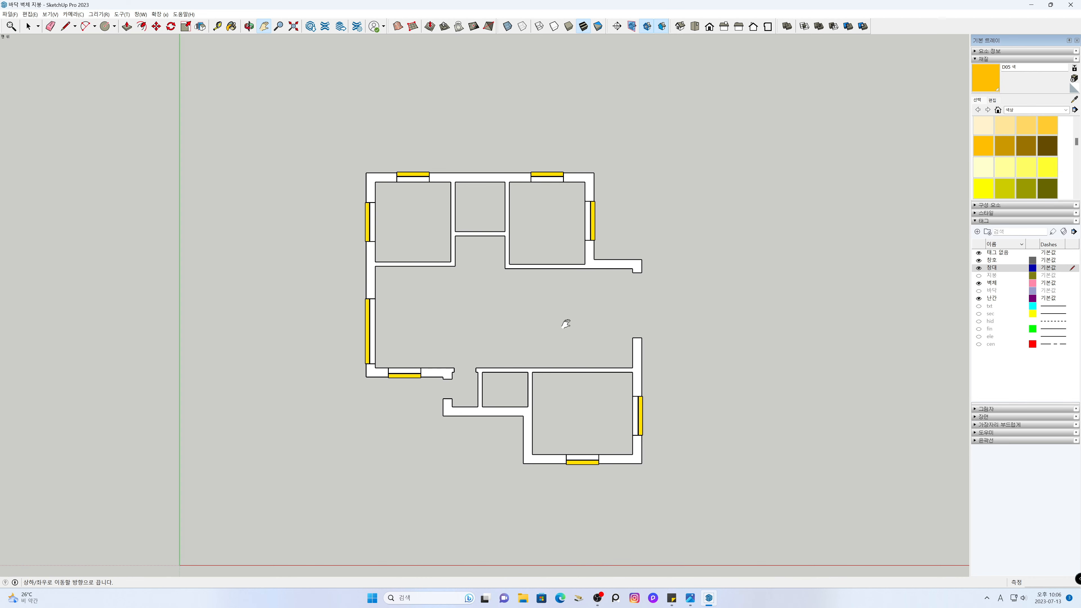
key("space")
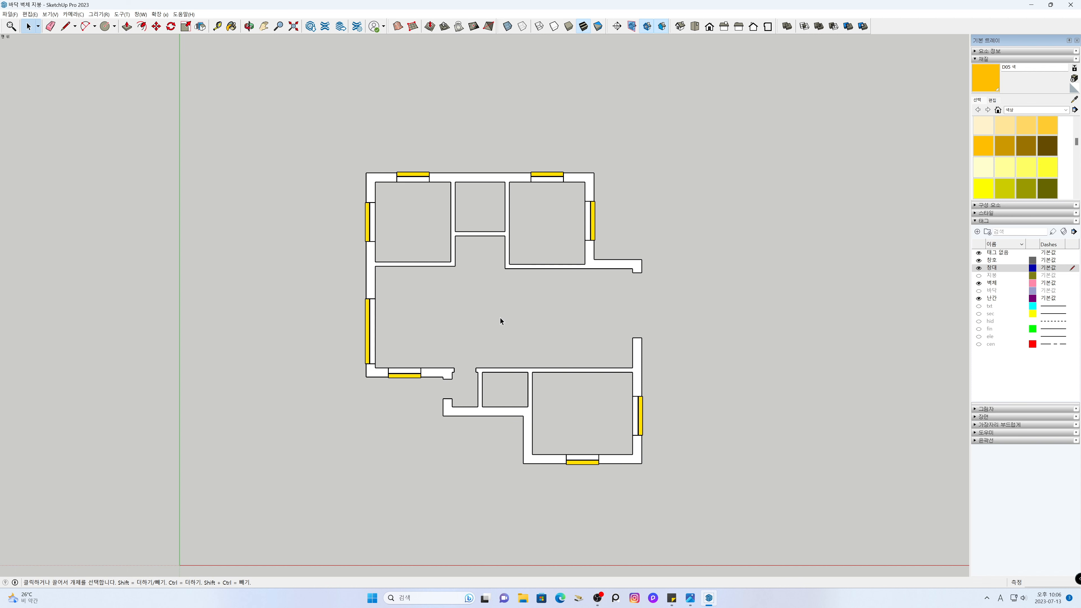
scroll(499, 319, "up", 2)
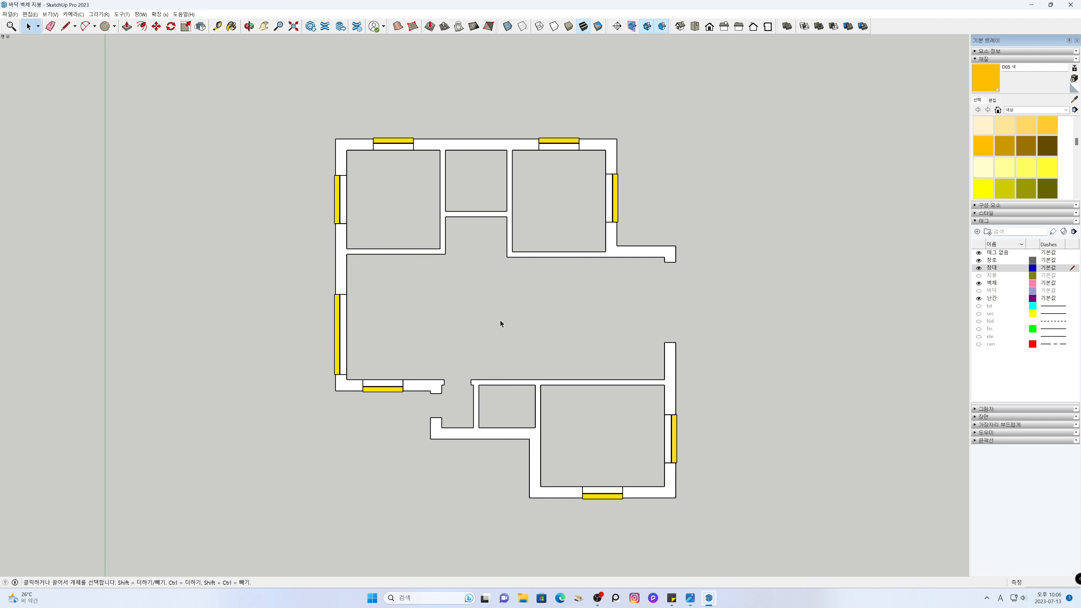
left_click(507, 27)
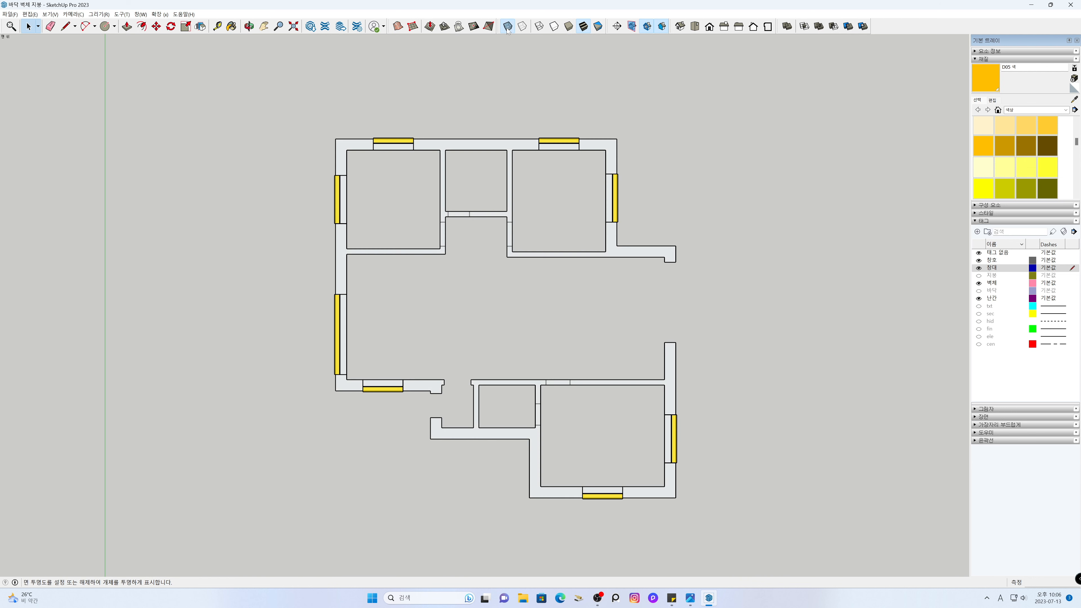
left_click(508, 28)
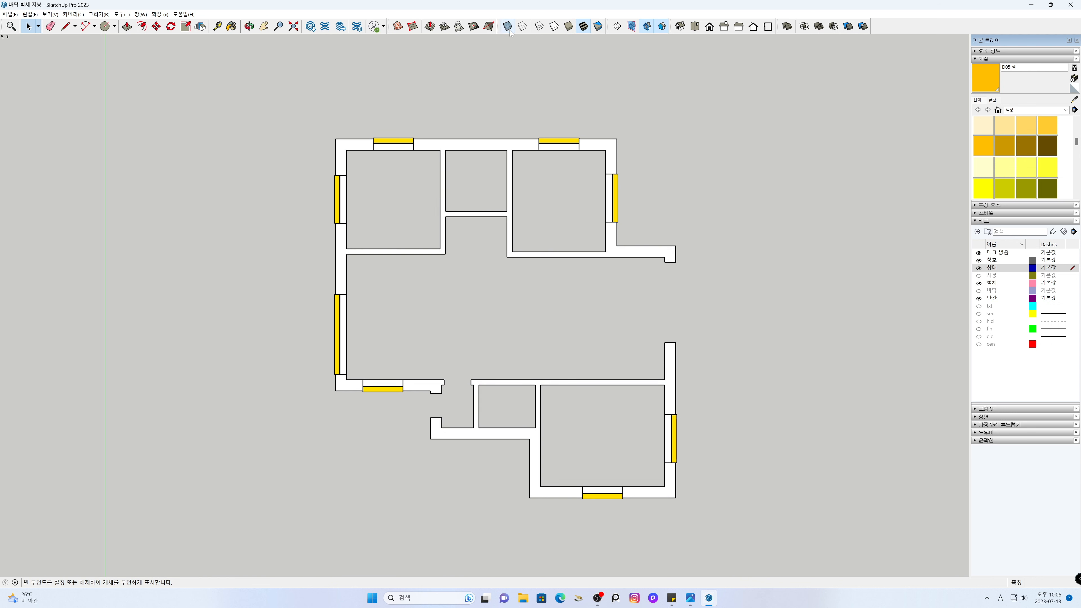
- Return to an isometric view of the house and set the camera back to perspective projection
left_click(680, 26)
left_click(74, 14)
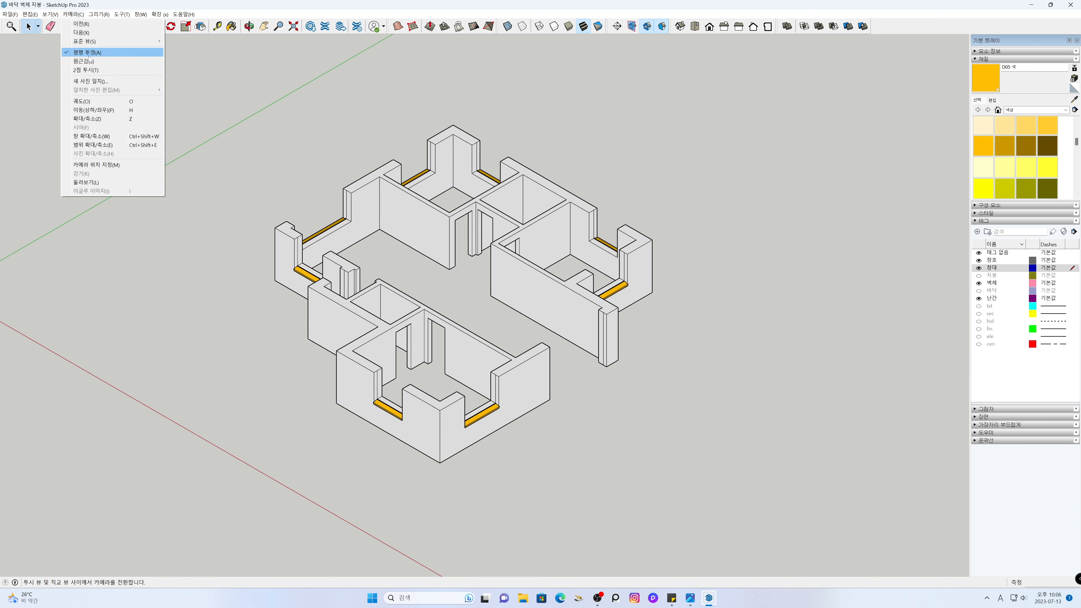
left_click(85, 65)
middle_click_drag(593, 405, 601, 417)
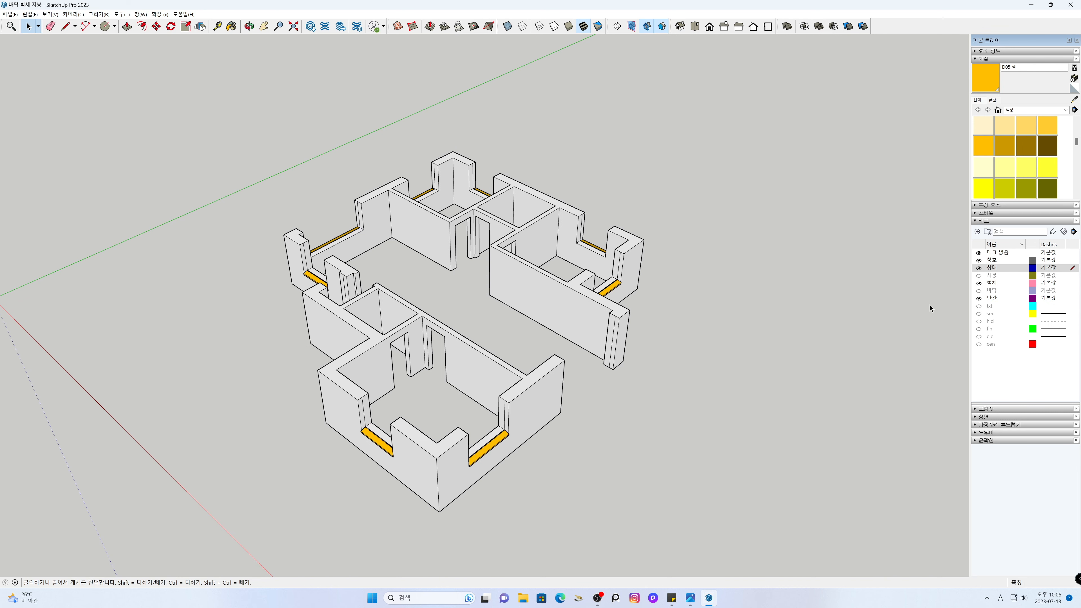
- Make the 바닥 and 지붕 tags visible and view the complete house from outside at a low angle
left_click(978, 292)
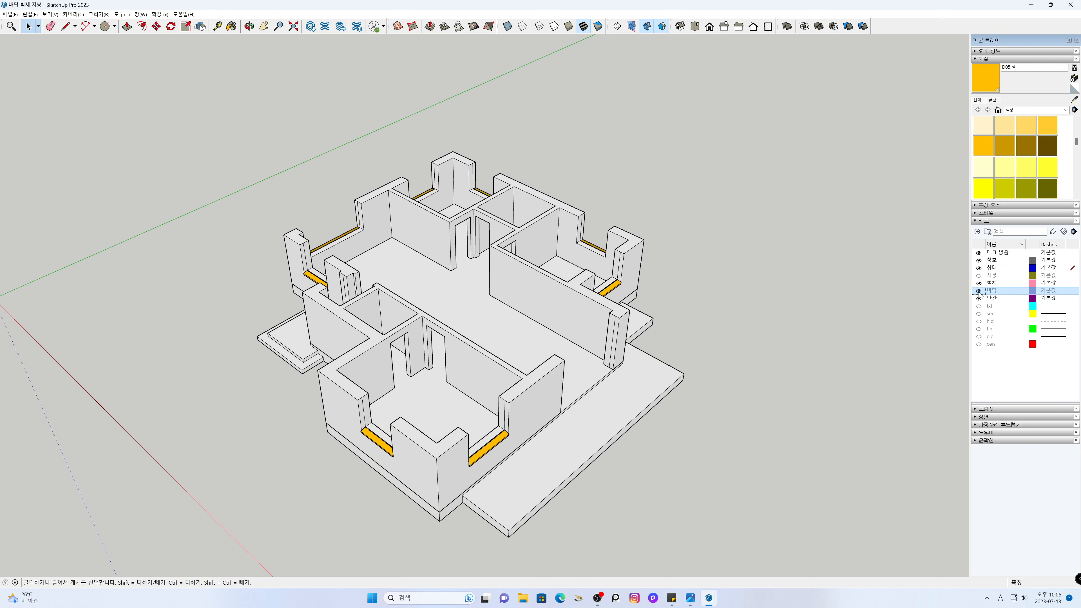
left_click(978, 276)
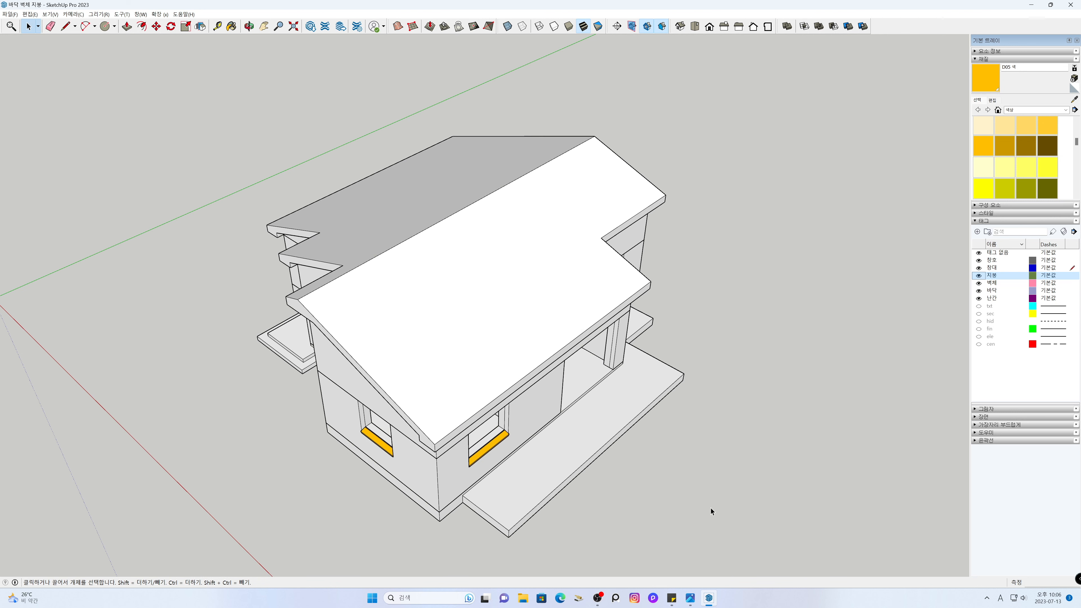
middle_click_drag(607, 513, 548, 362)
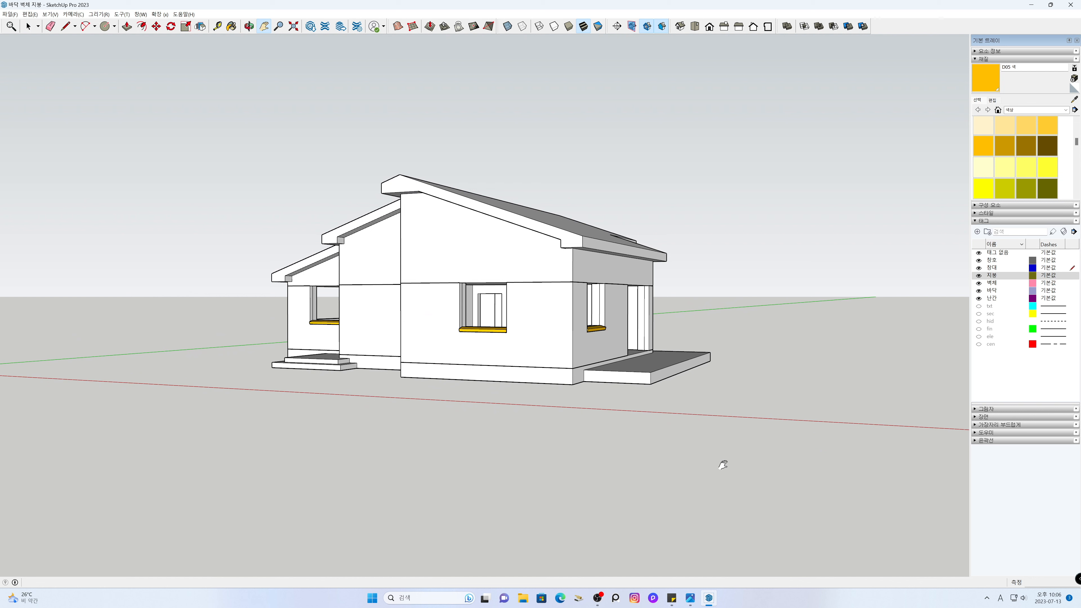